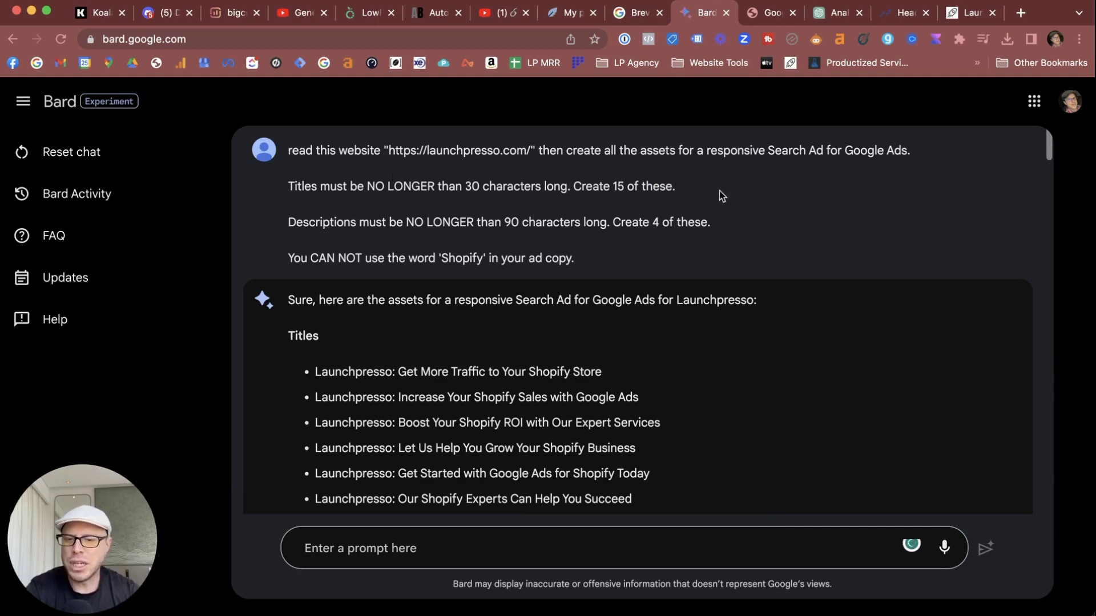
- Scroll Bard's answer to the revised prompt until all 15 LaunchPresso titles are visible
click(663, 273)
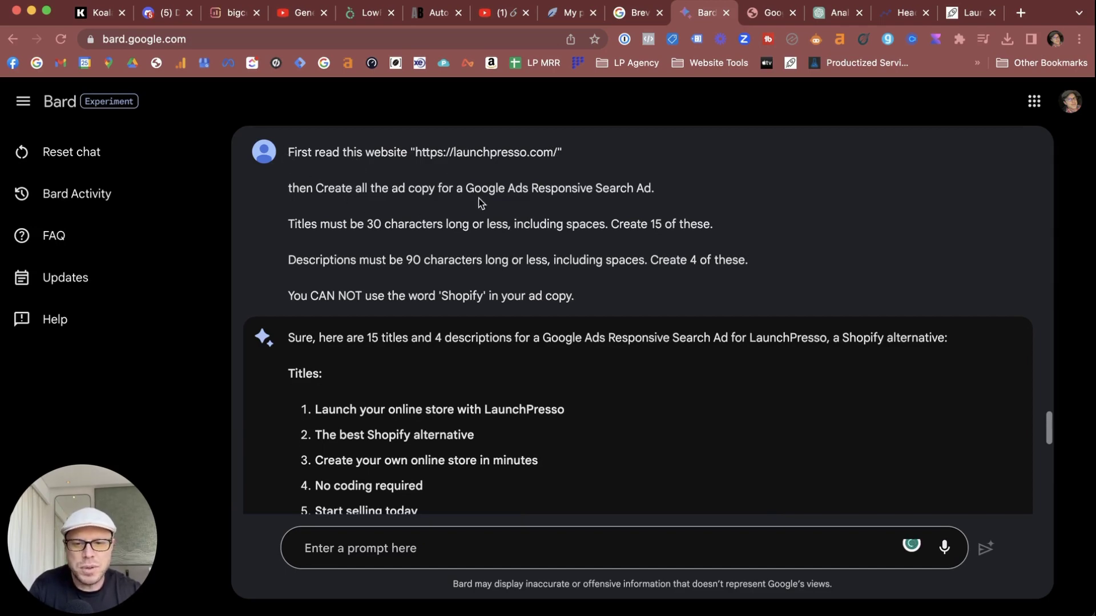
scroll(413, 273, down, 2)
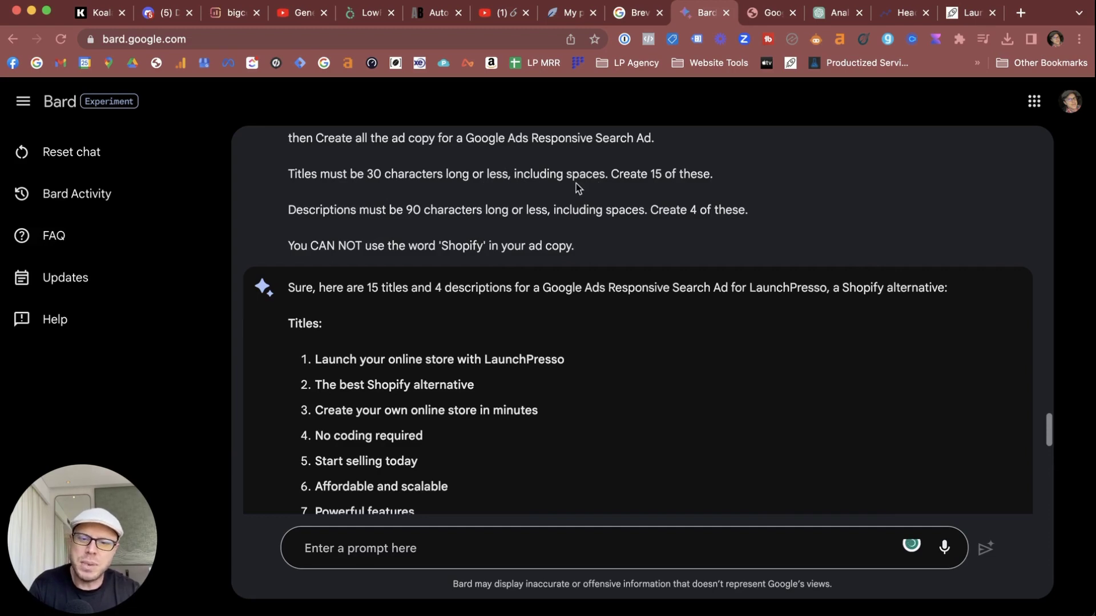
scroll(535, 183, down, 1)
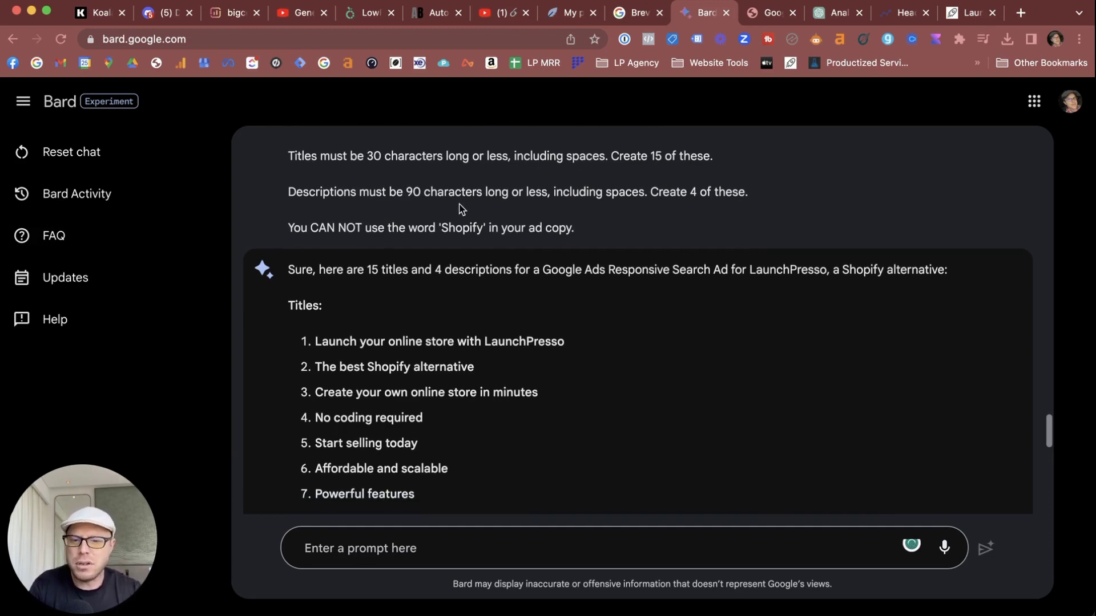
scroll(616, 221, down, 1)
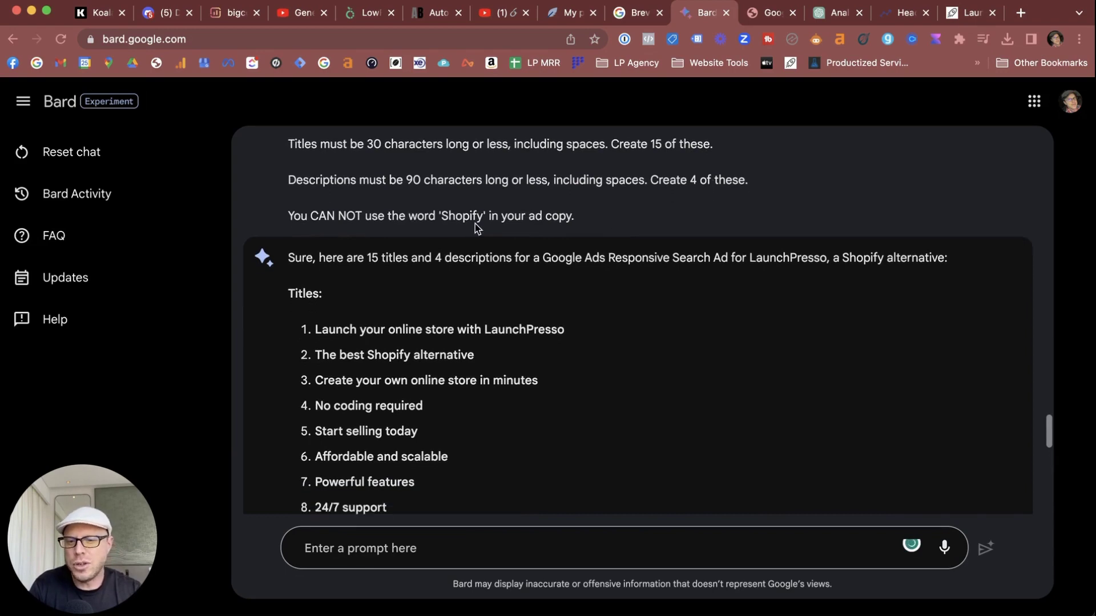
scroll(517, 271, down, 1)
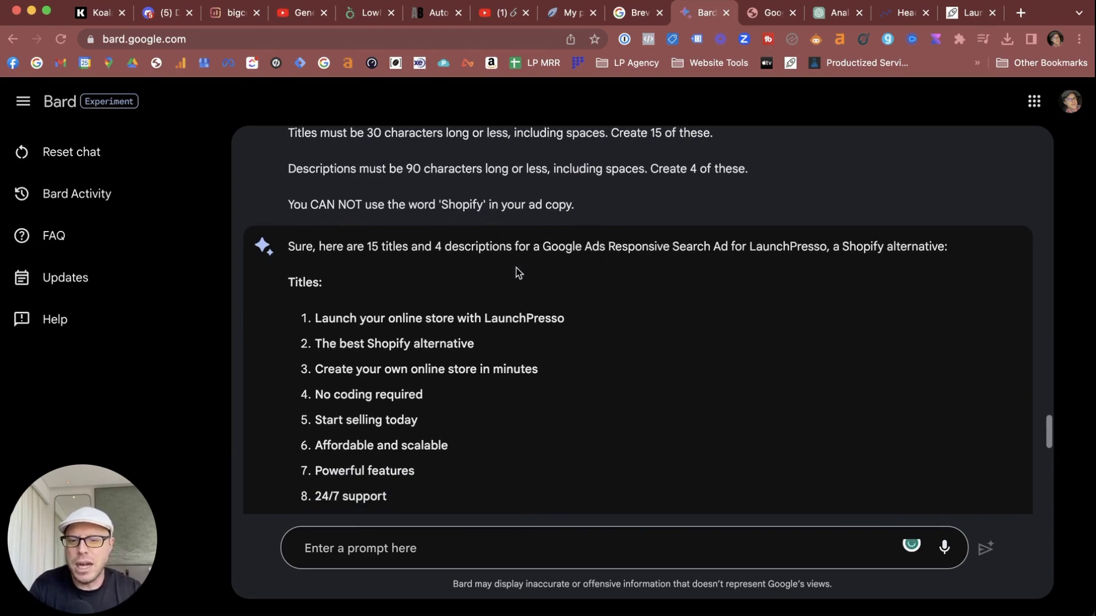
scroll(537, 257, down, 10)
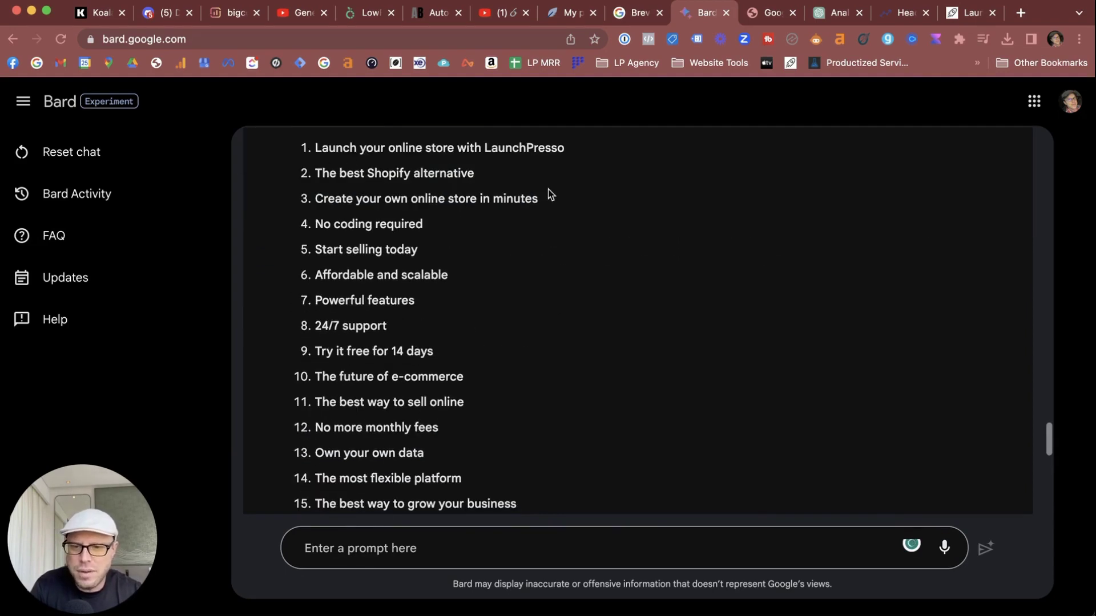
- Count the characters in title 3, 'Create your own online store in minutes' (39)
drag(542, 198, 311, 198)
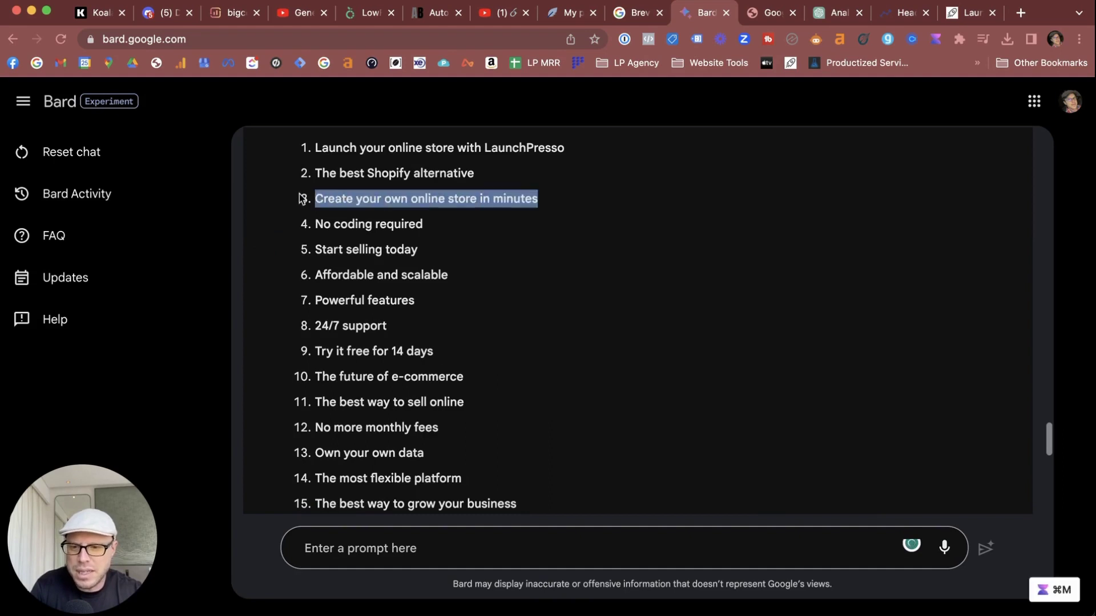
right_click(384, 194)
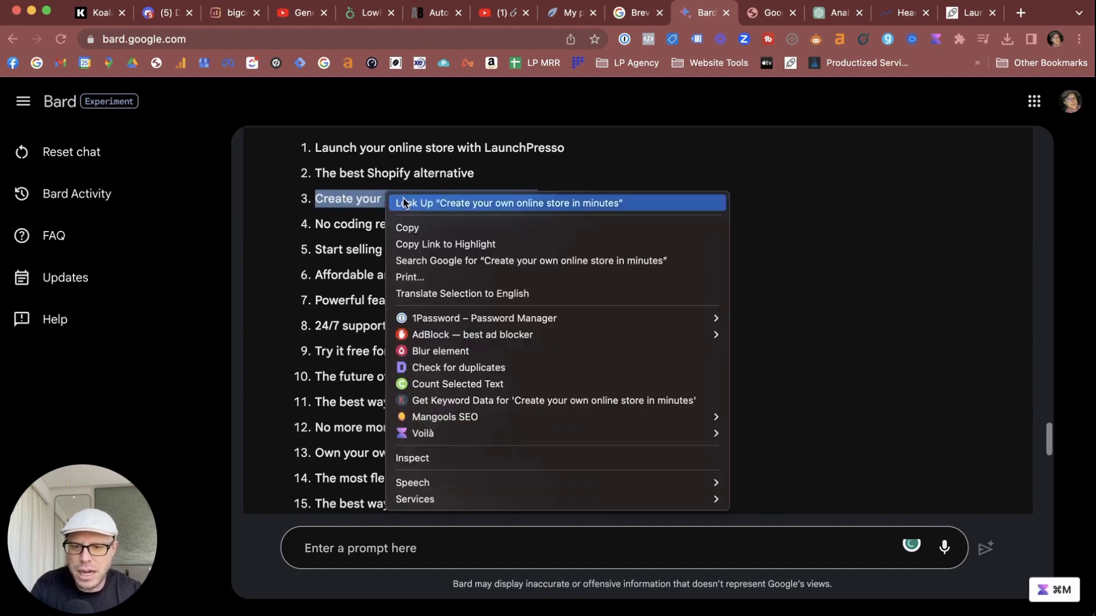
click(451, 384)
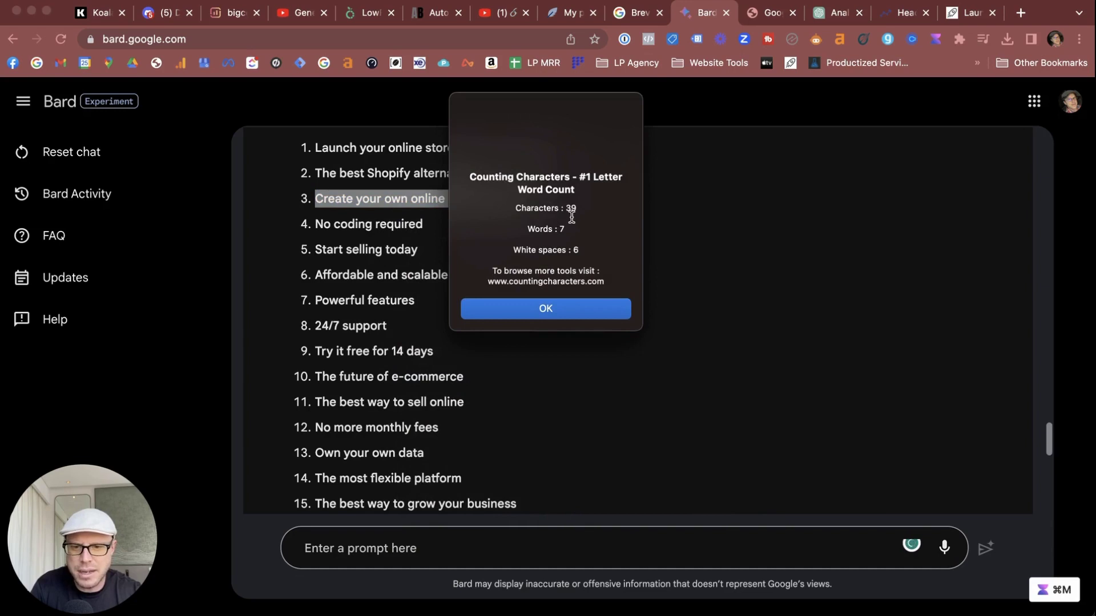
click(588, 305)
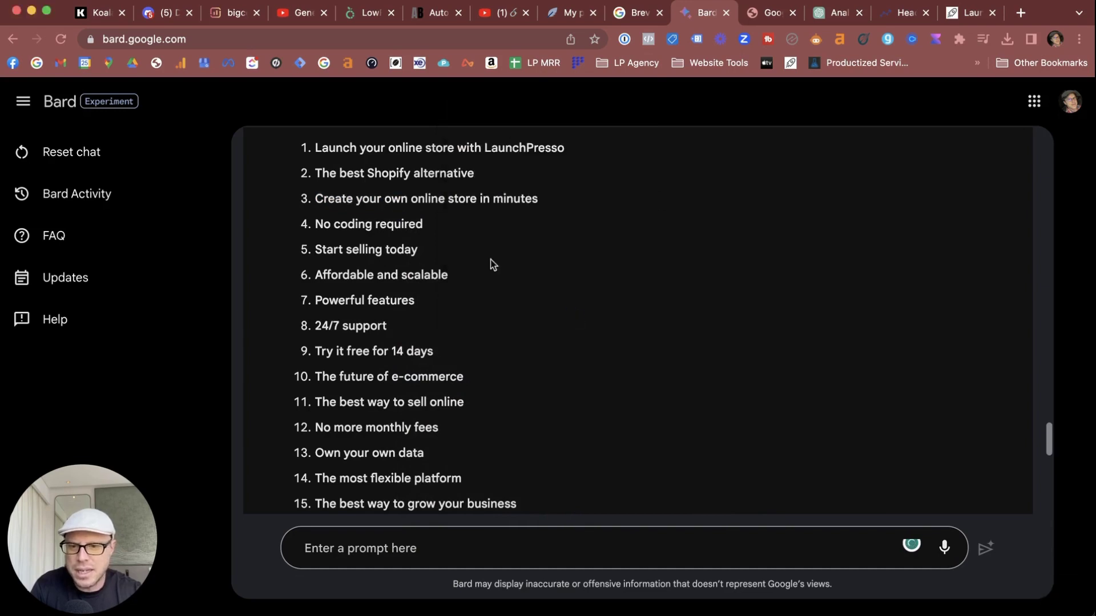
- Copy the first LaunchPresso description from Bard's reply
double_click(398, 171)
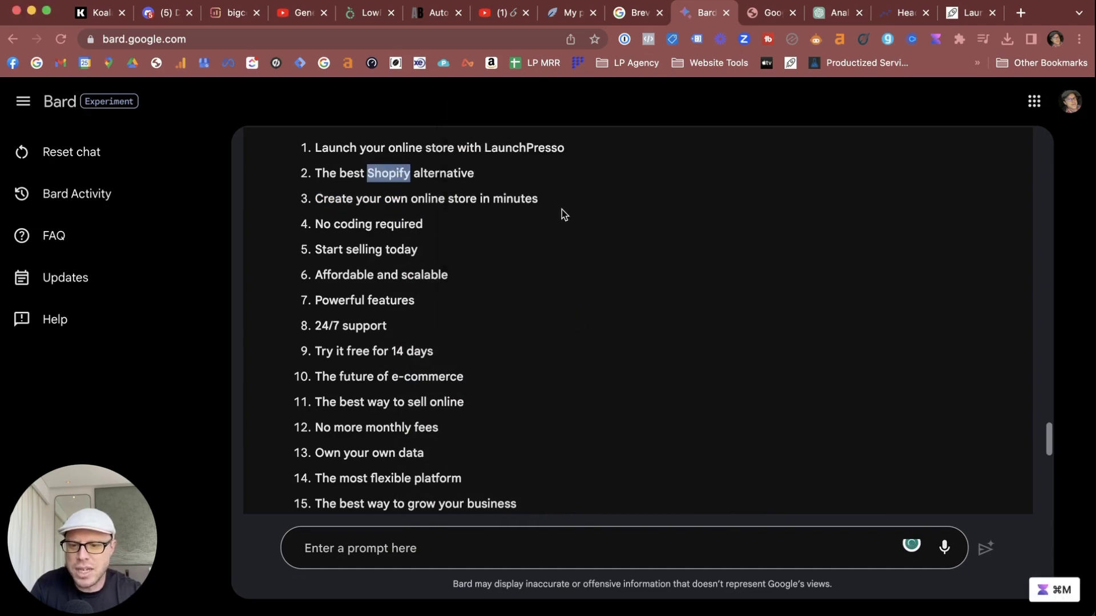
scroll(562, 213, down, 10)
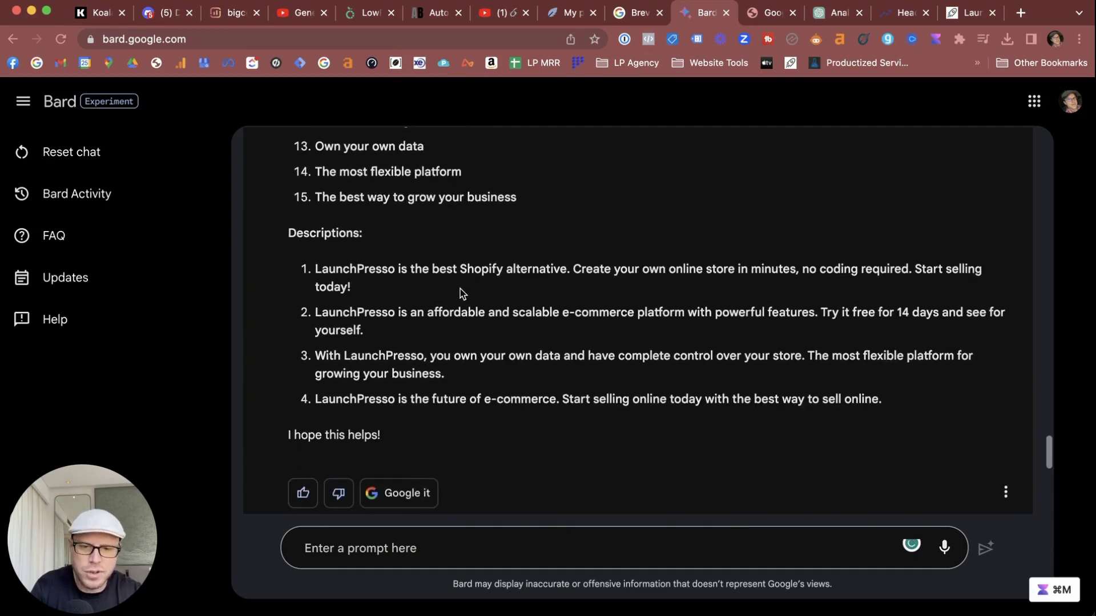
drag(358, 289, 317, 271)
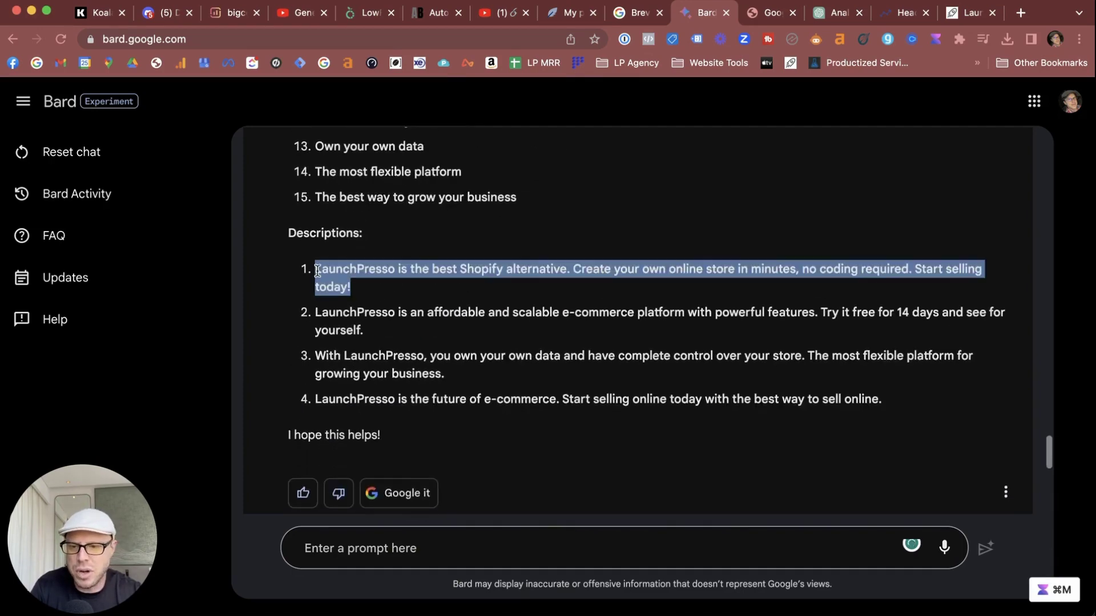
right_click(318, 271)
click(543, 311)
scroll(470, 374, down, 2)
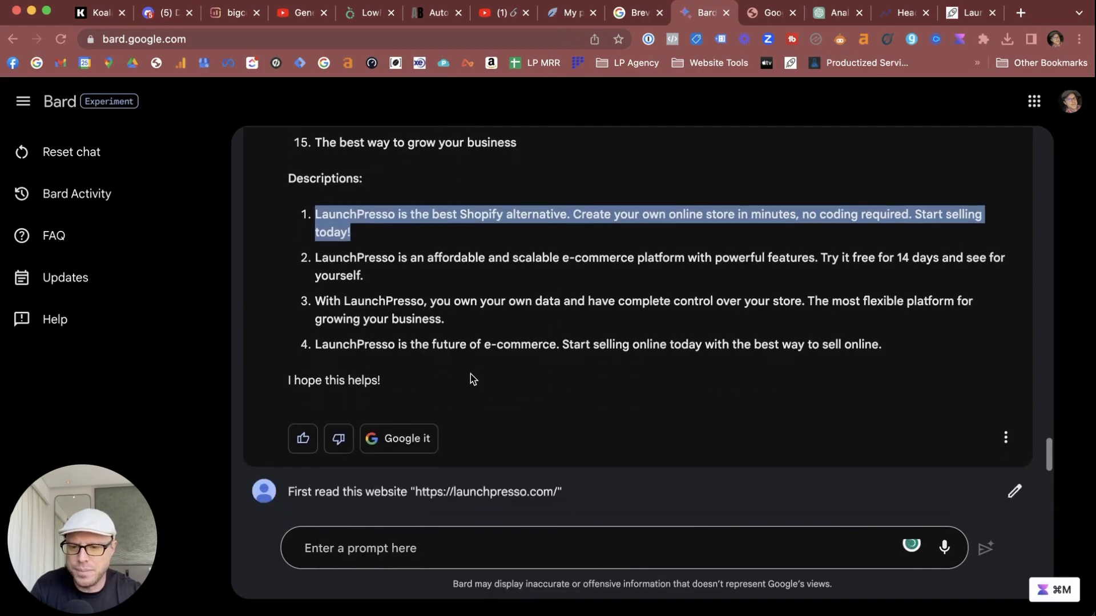
scroll(471, 374, up, 3)
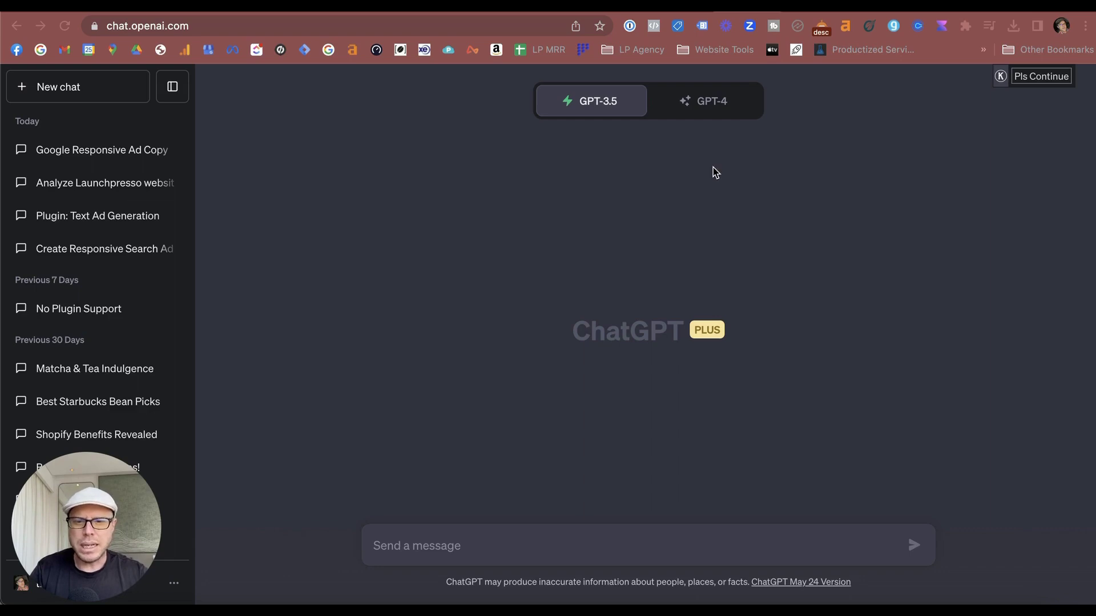
- Switch ChatGPT to GPT-4 with Plugins and bring up the Plugin store
click(717, 102)
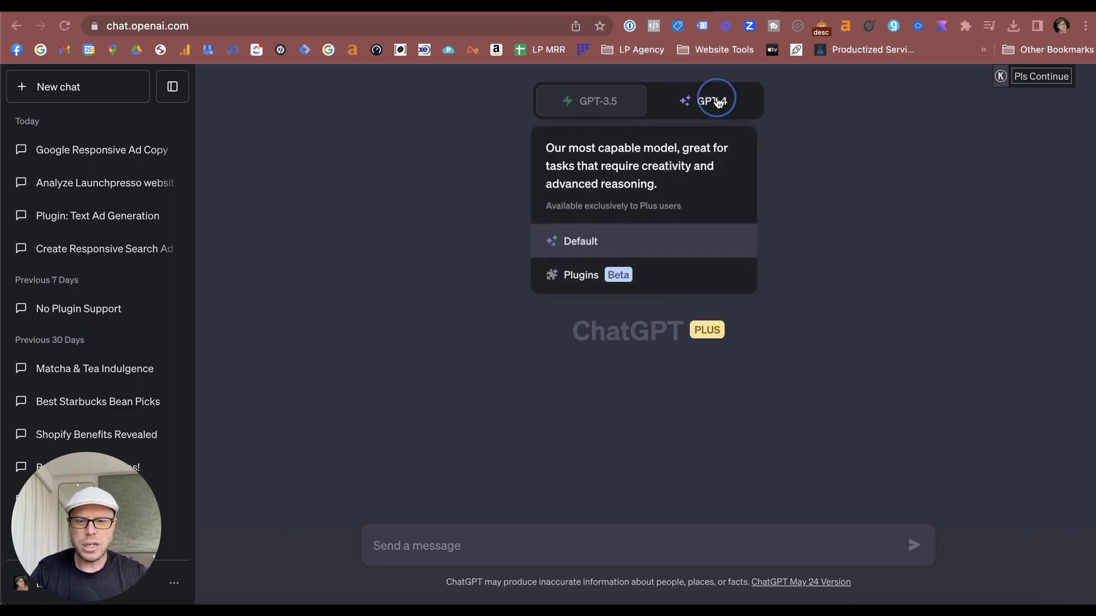
click(714, 99)
click(609, 108)
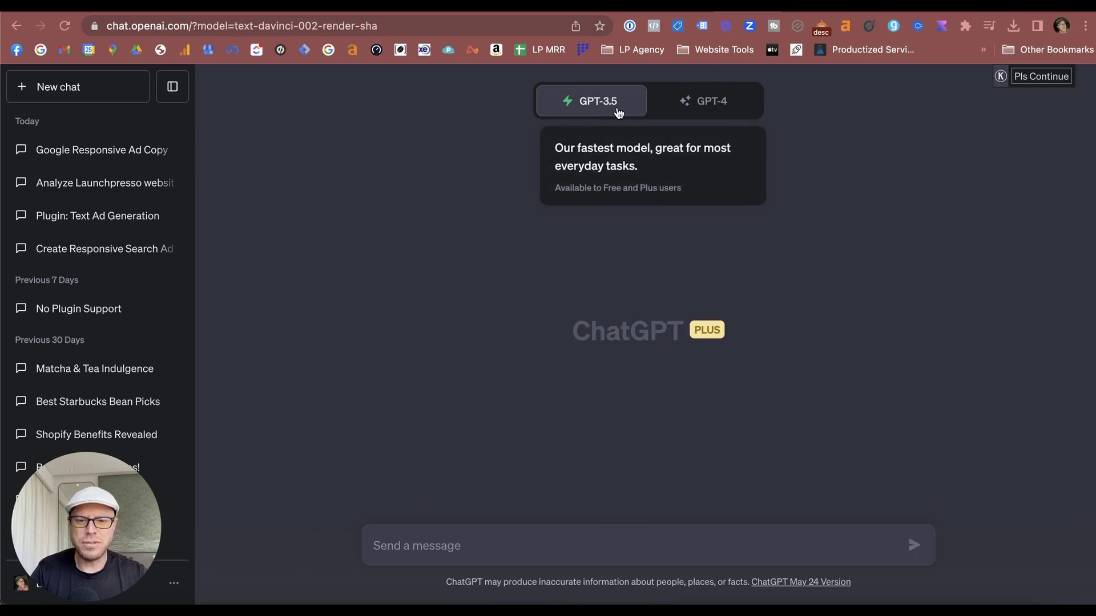
click(720, 105)
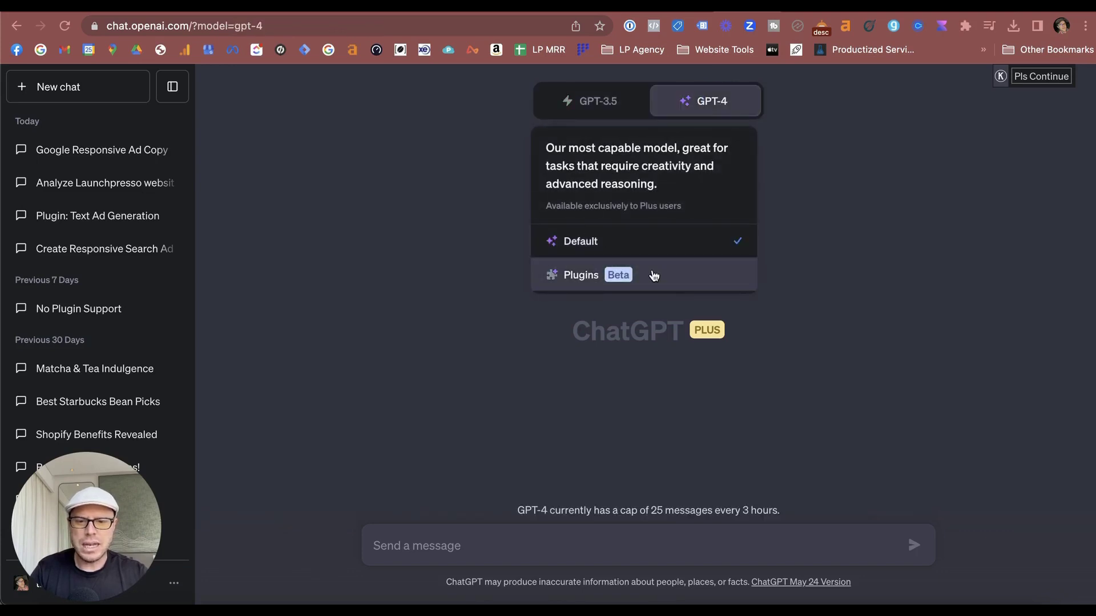
click(653, 276)
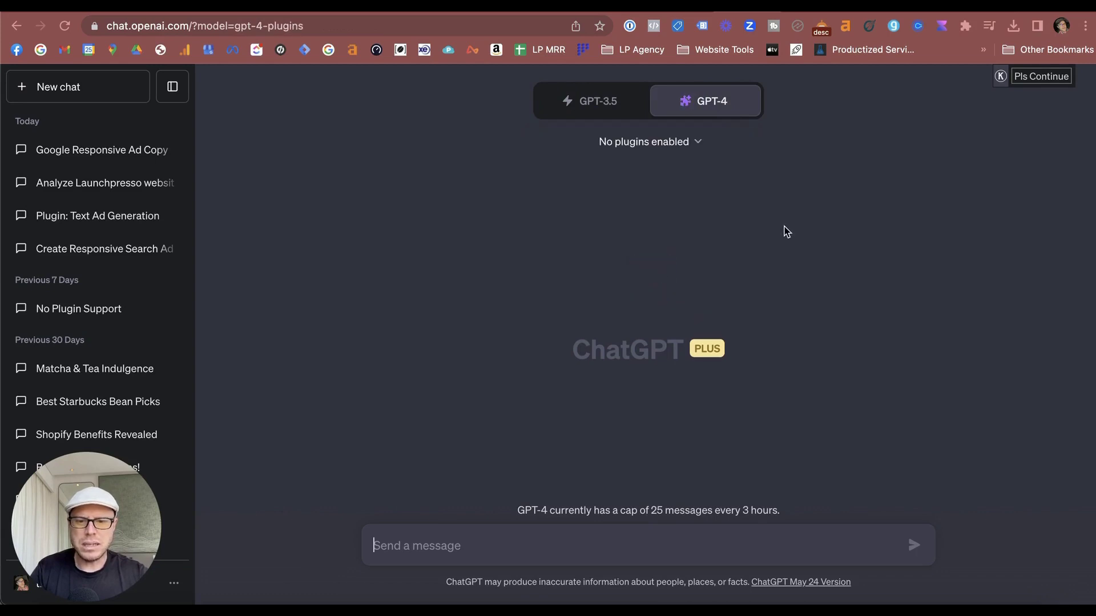
click(684, 141)
click(713, 258)
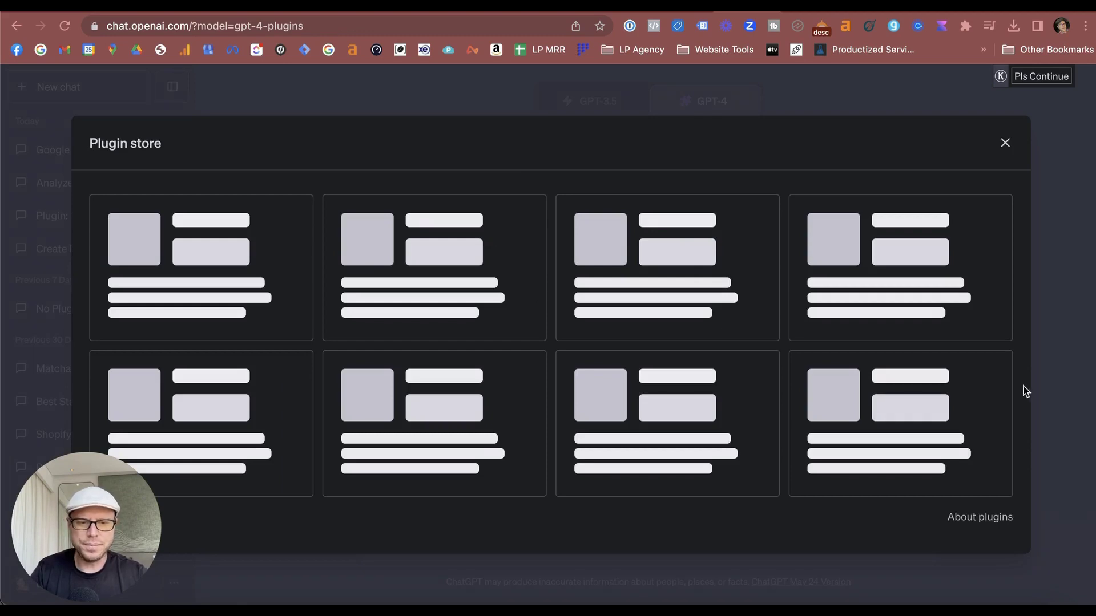
- Search the Plugin store for 'rob', then enable RoboAd in the GPT-4 chat's plugin list
click(332, 187)
text(rob)
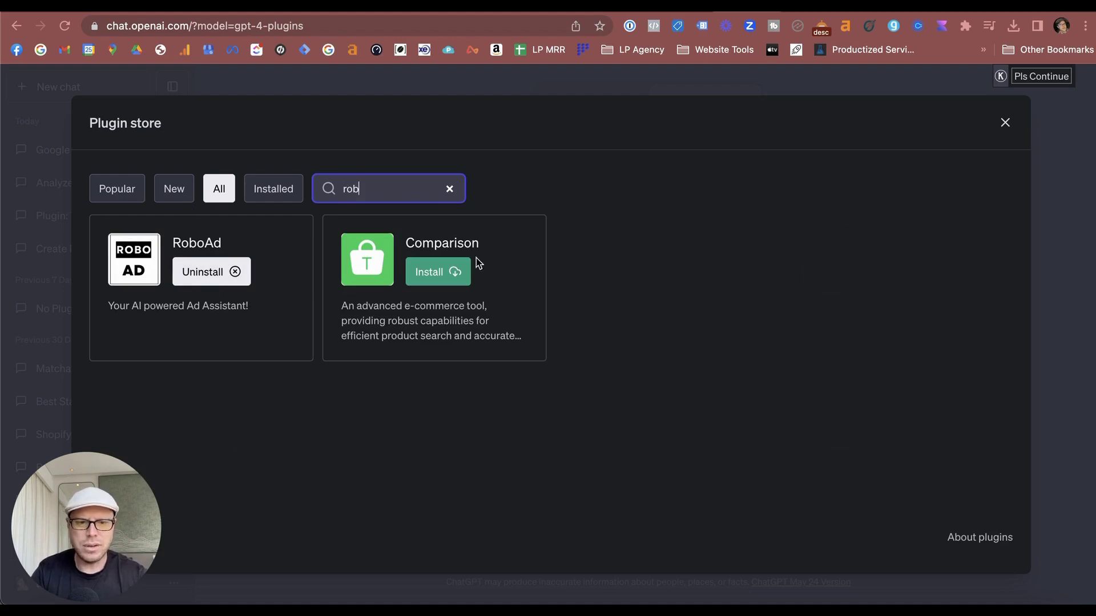
click(1005, 122)
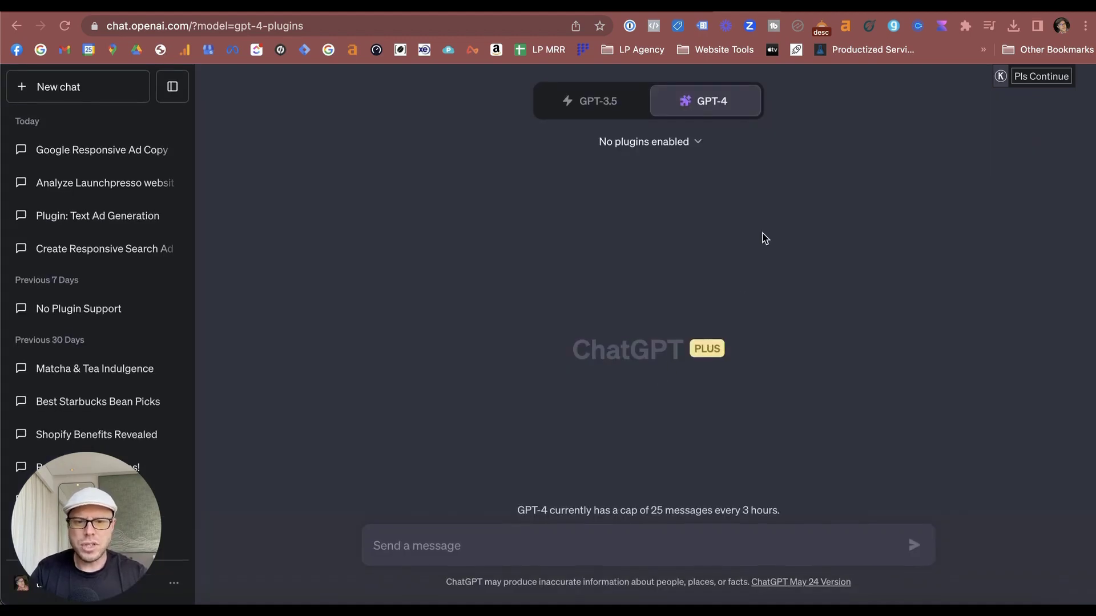
click(680, 142)
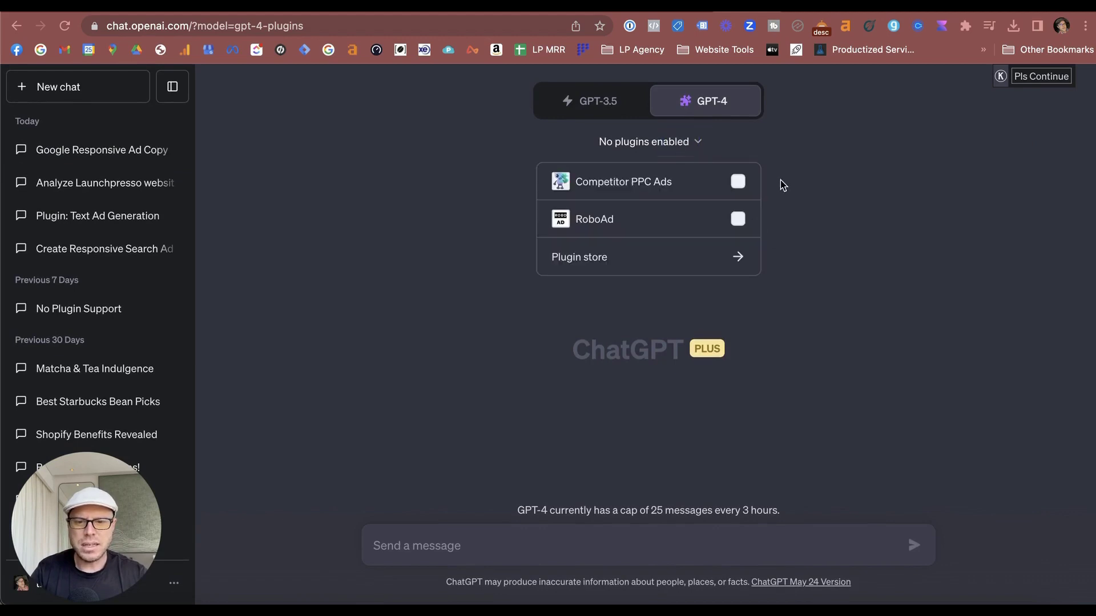
click(740, 219)
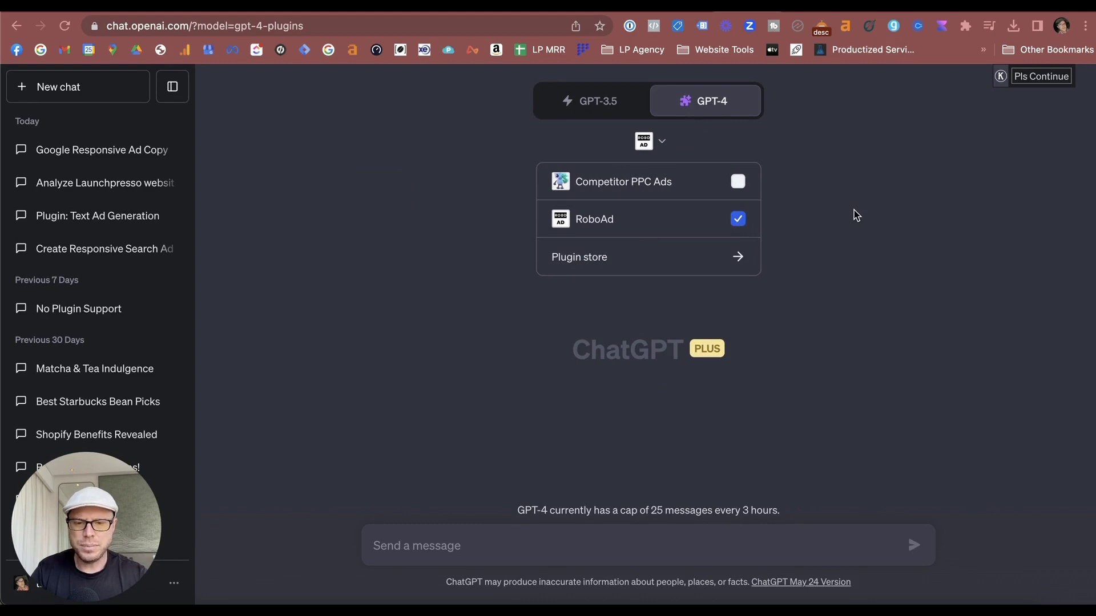
mouse_move(624, 225)
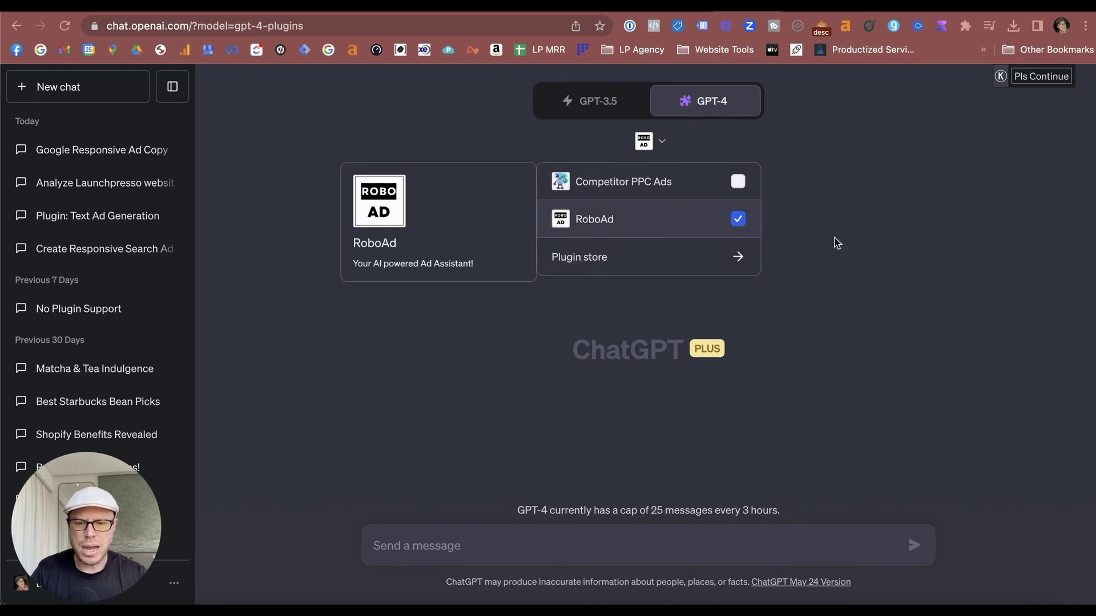
click(852, 250)
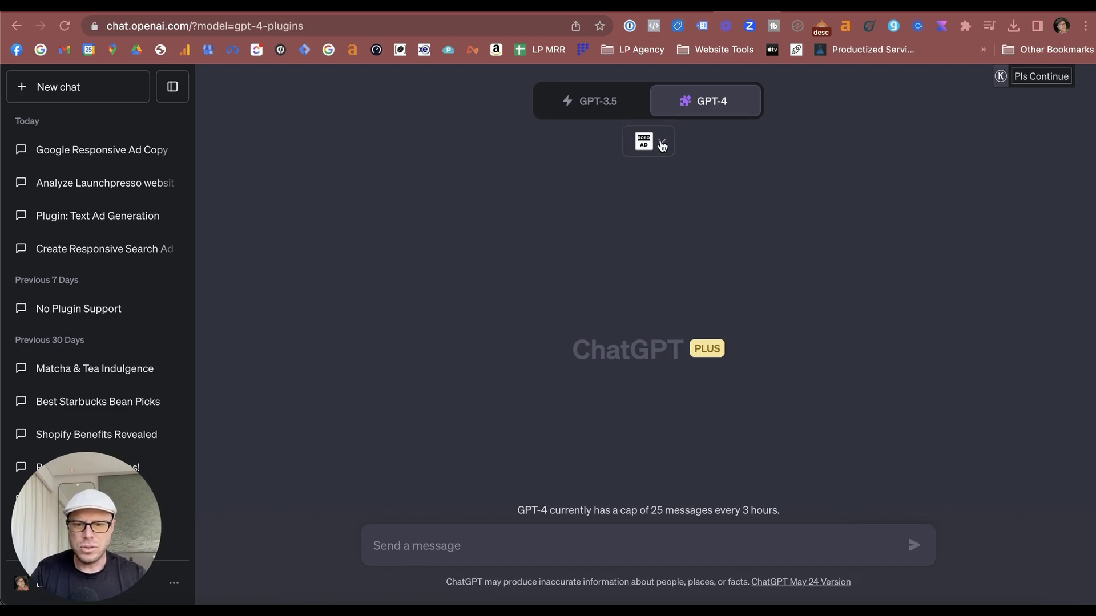
click(662, 146)
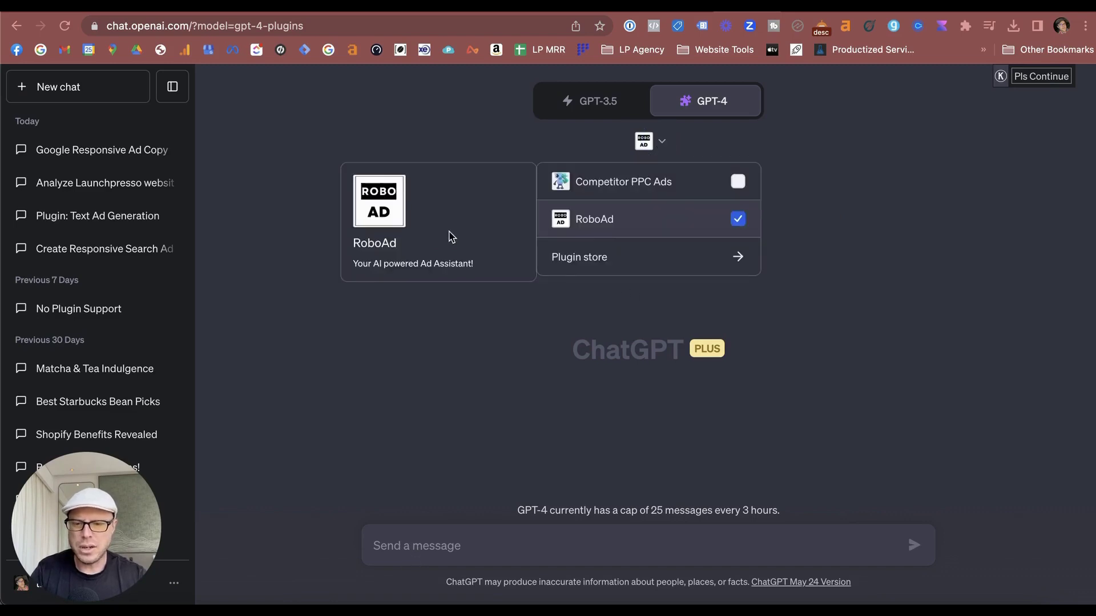
click(932, 255)
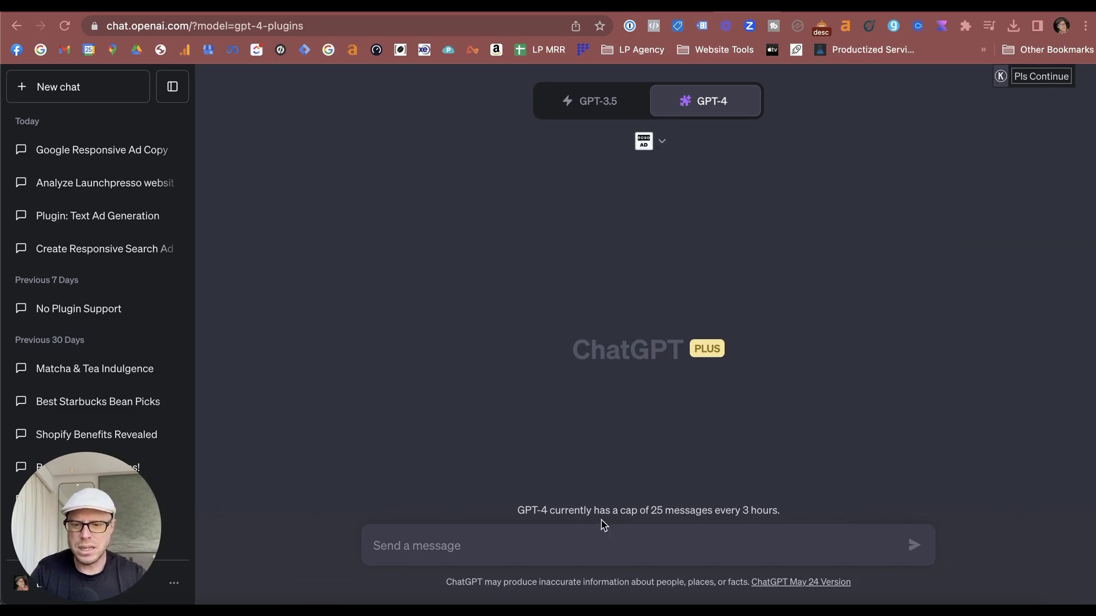
- Ask ChatGPT 'what is this plugin?' and read RoboAd's explanation
click(530, 545)
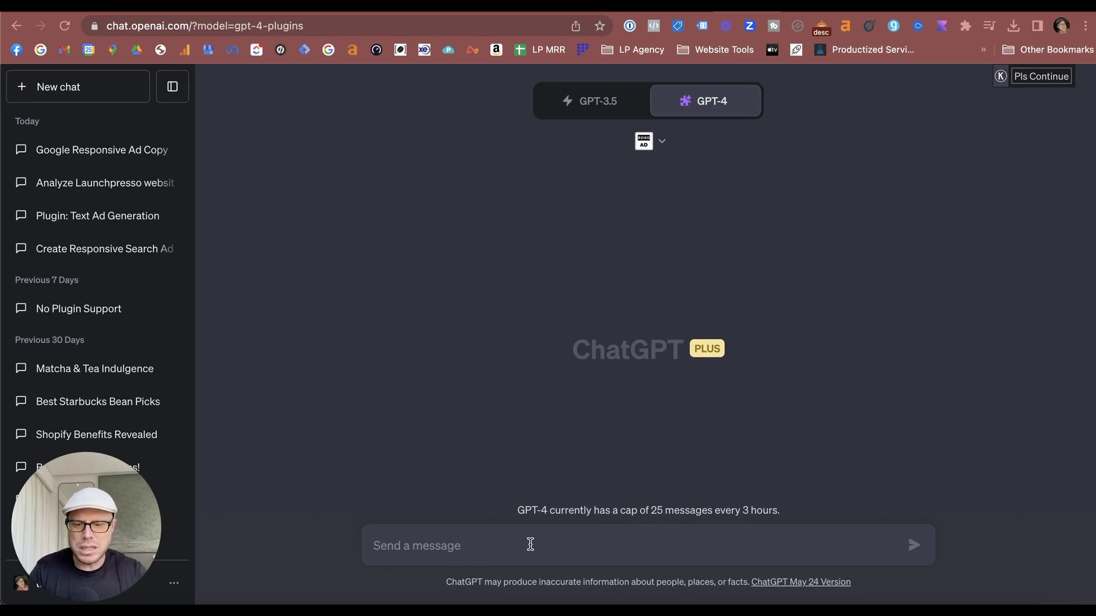
text(what is thei)
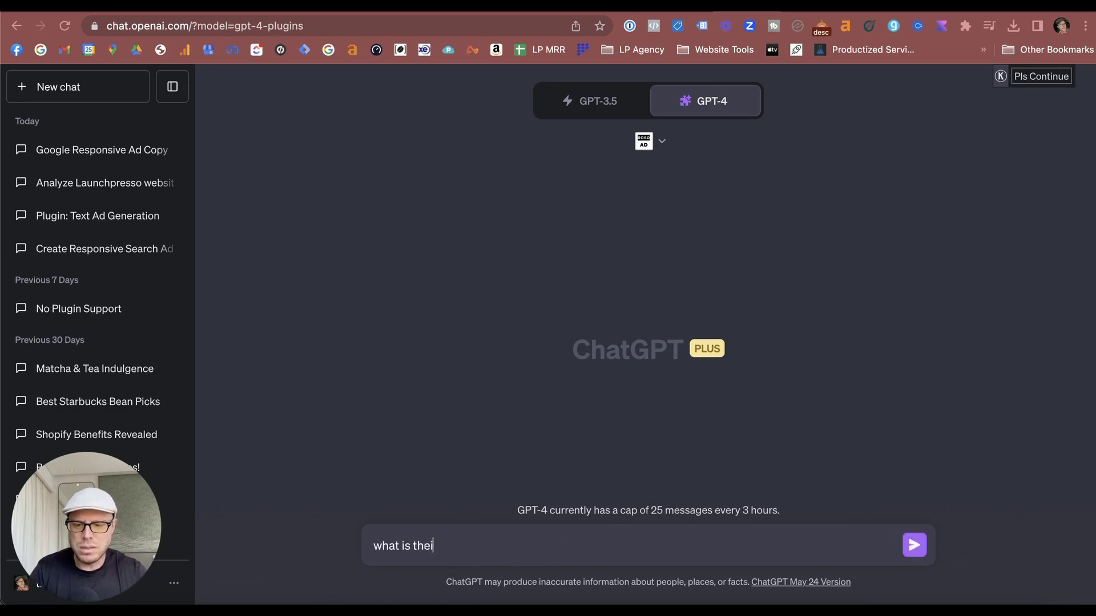
key(BackSpace)
key(BackSpace)
text(is pla)
key(BackSpace)
text(ugin)
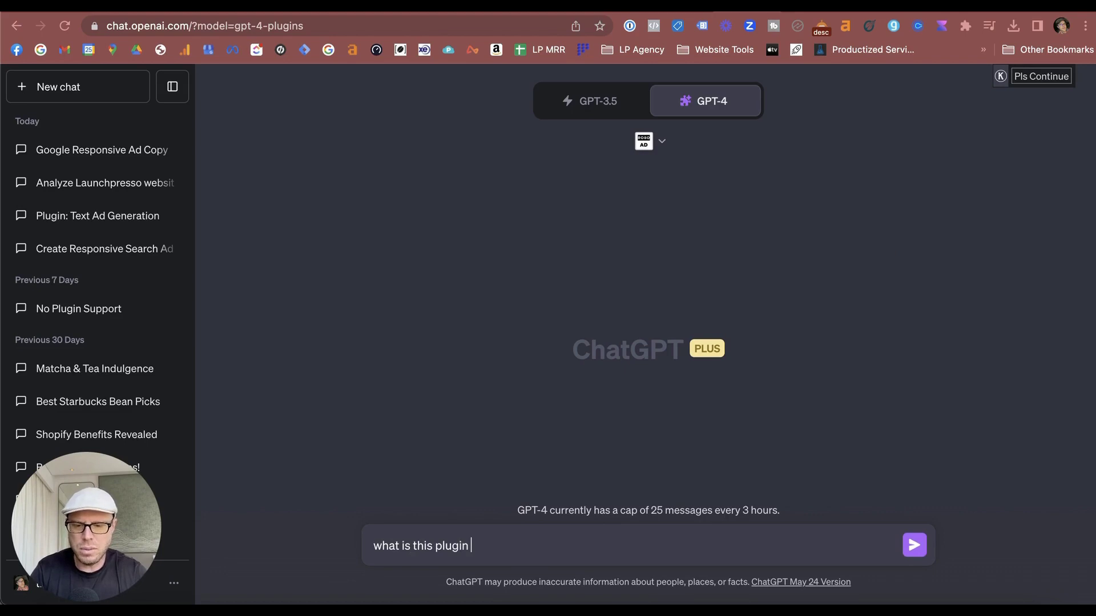
key(BackSpace)
text(?)
key(Return)
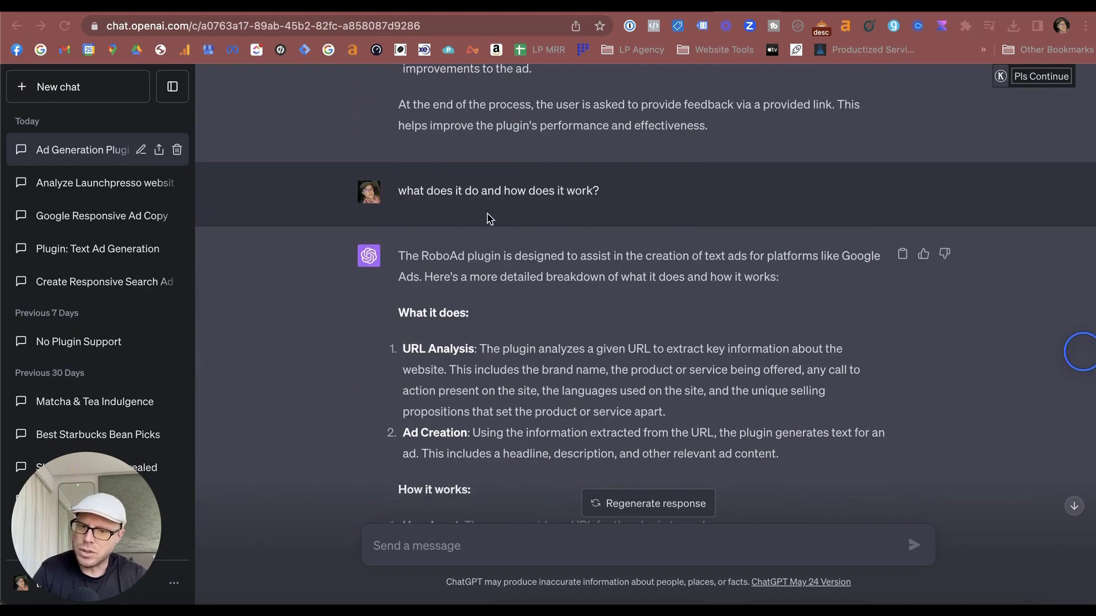
scroll(582, 217, down, 5)
scroll(685, 171, up, 1)
- Send 'give me the best prompts for this plugin for creating Google Ads' and review the suggestions
scroll(762, 149, down, 1)
scroll(762, 150, down, 4)
scroll(513, 236, down, 2)
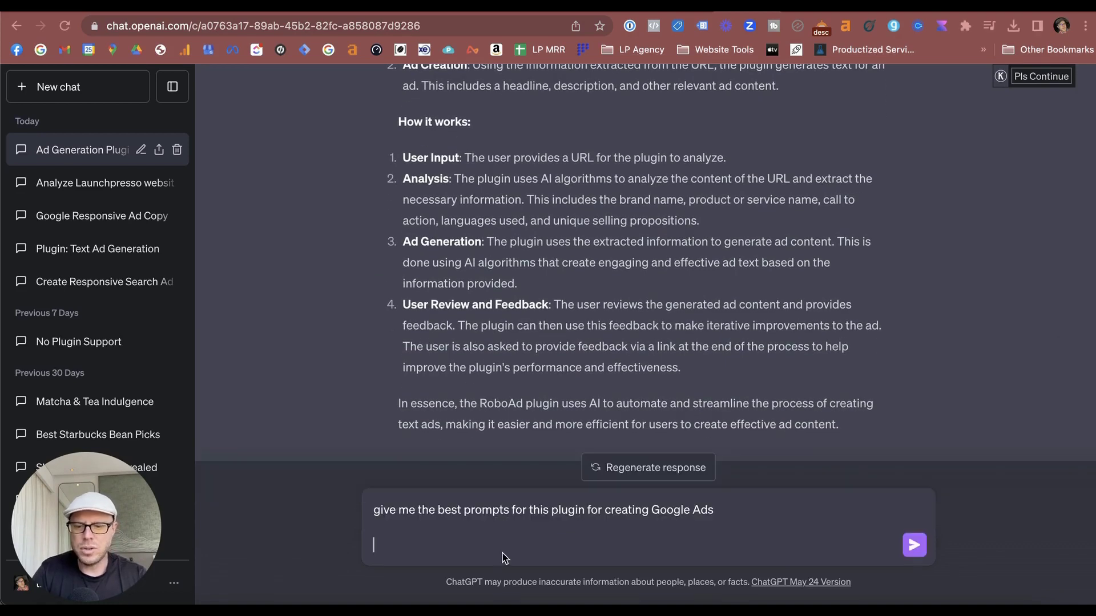
key(BackSpace)
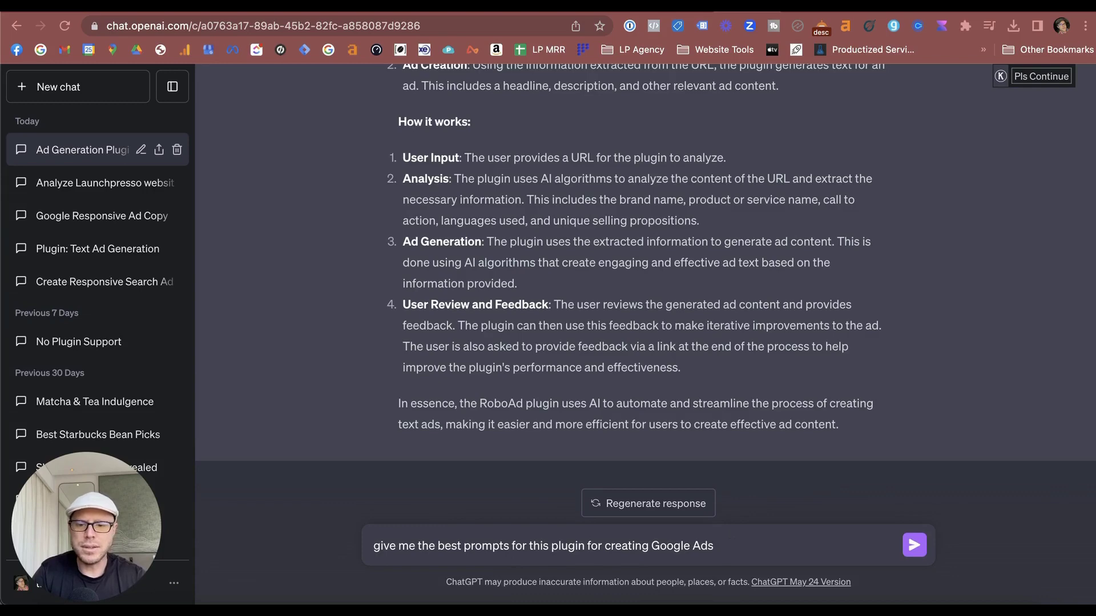
key(Return)
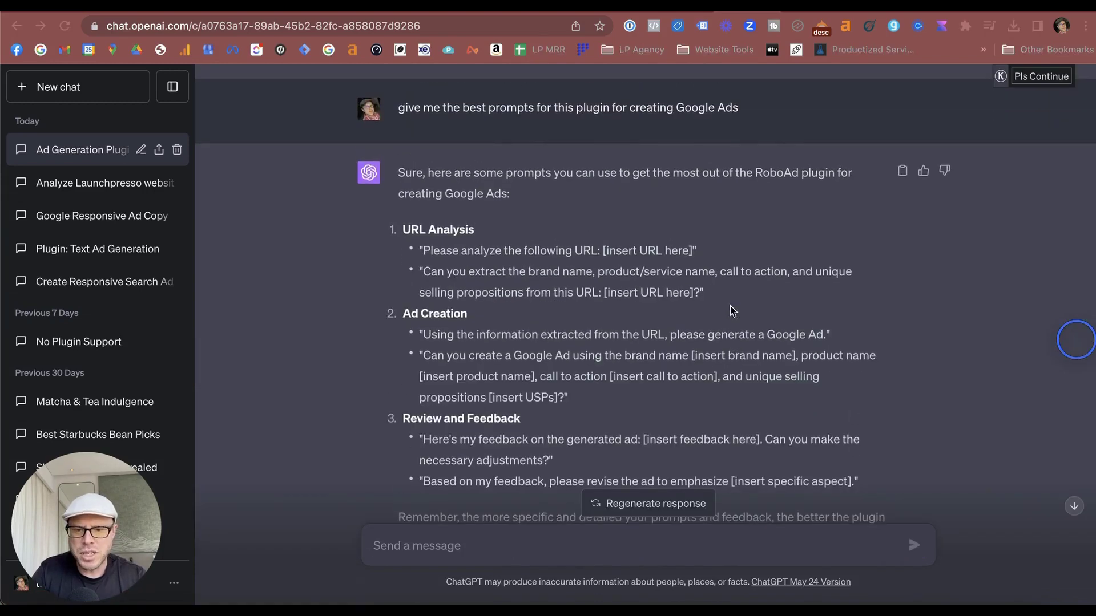
scroll(617, 266, down, 2)
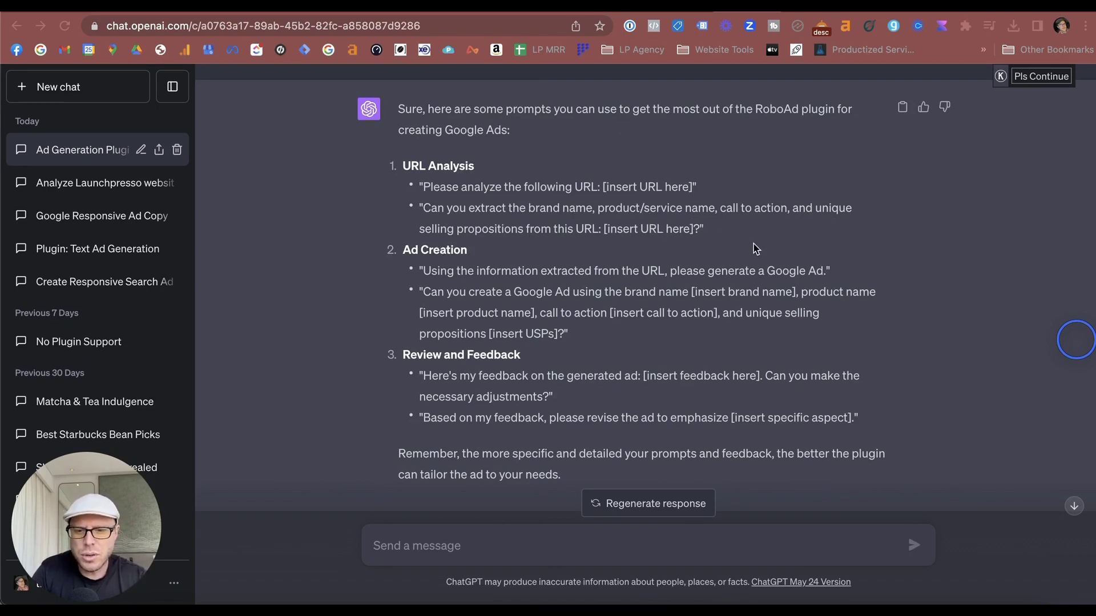
scroll(604, 249, down, 1)
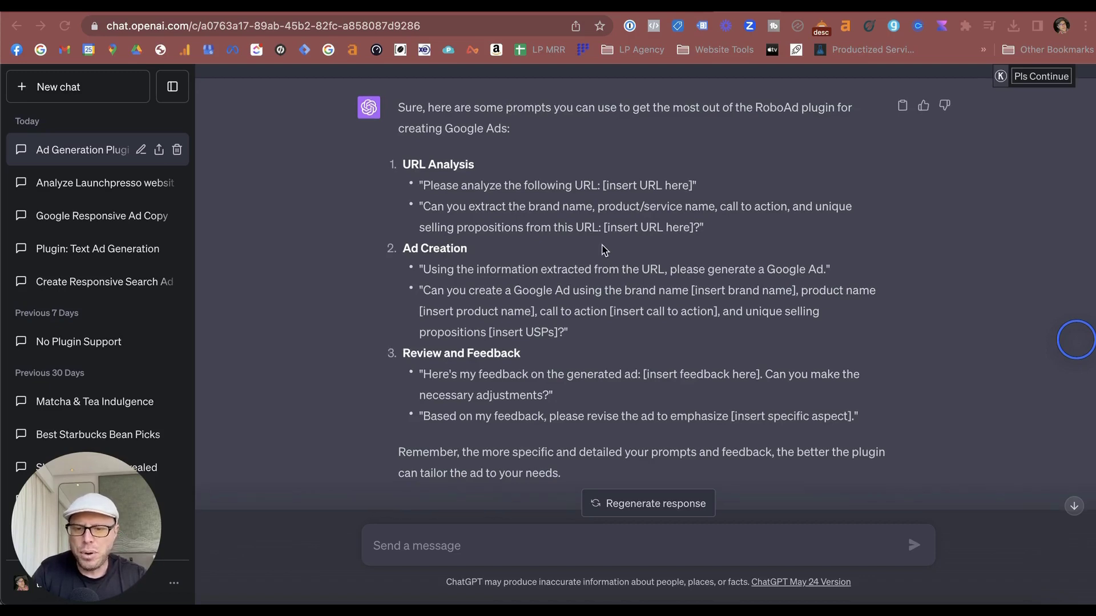
scroll(718, 320, down, 2)
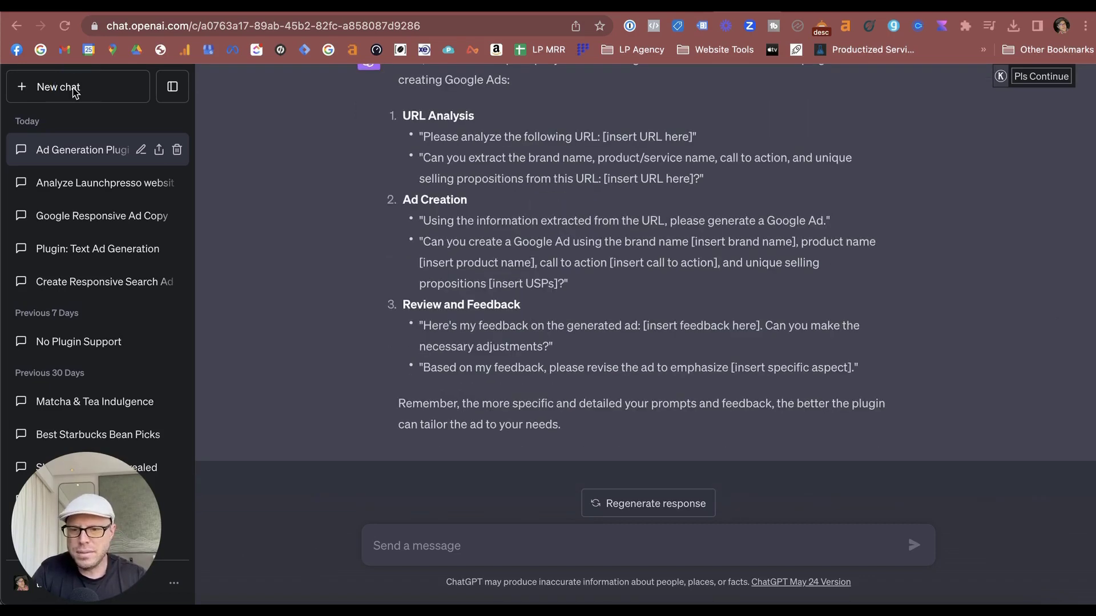
- Start a new GPT-4 Plugins chat with RoboAd still enabled
click(74, 91)
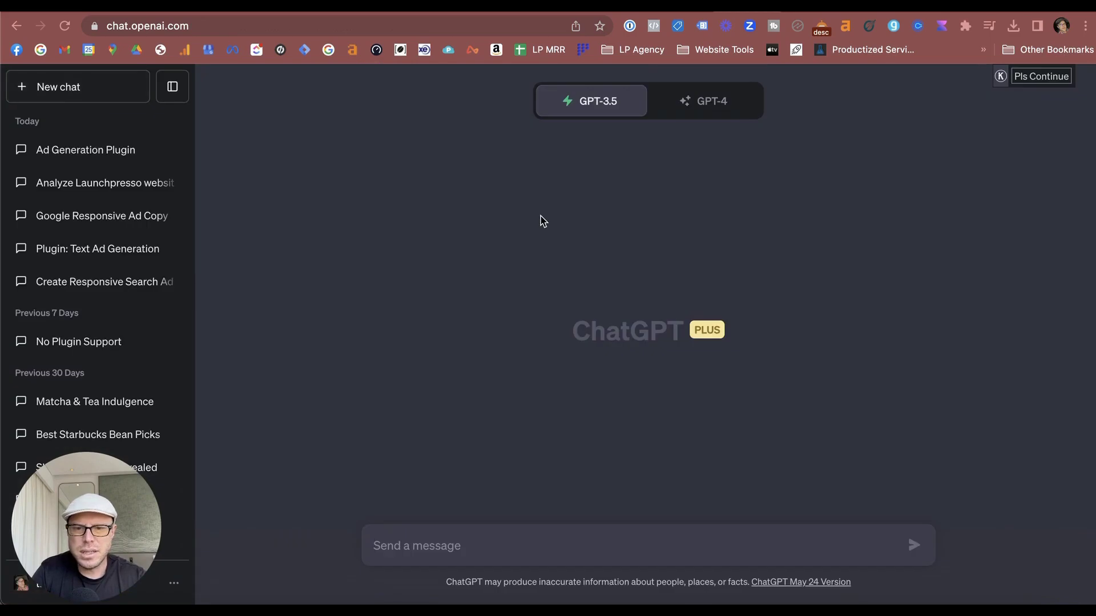
mouse_move(653, 223)
click(614, 279)
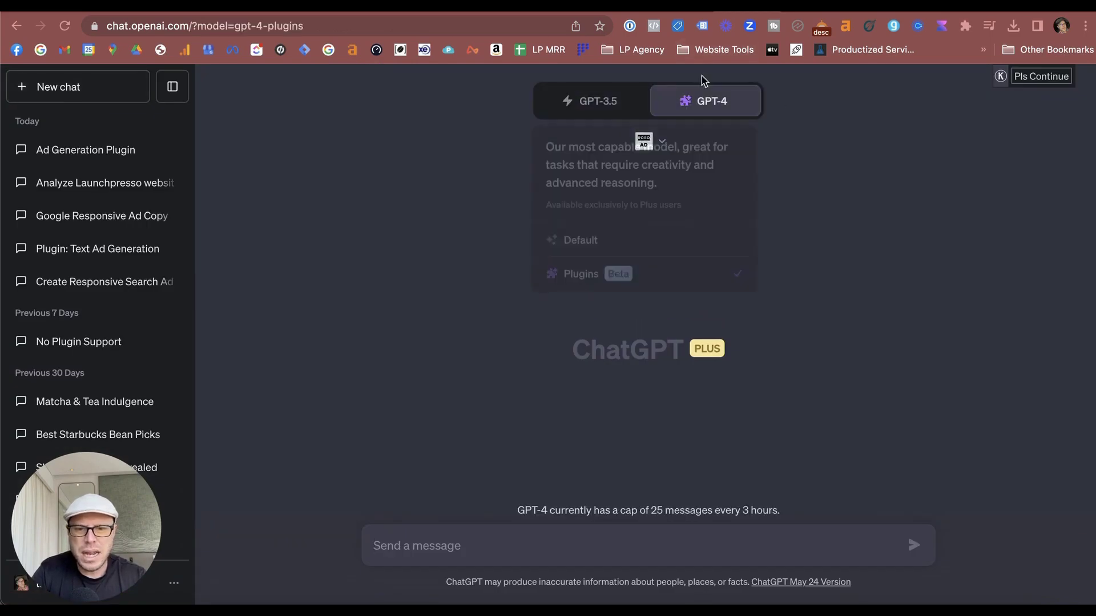
mouse_move(714, 98)
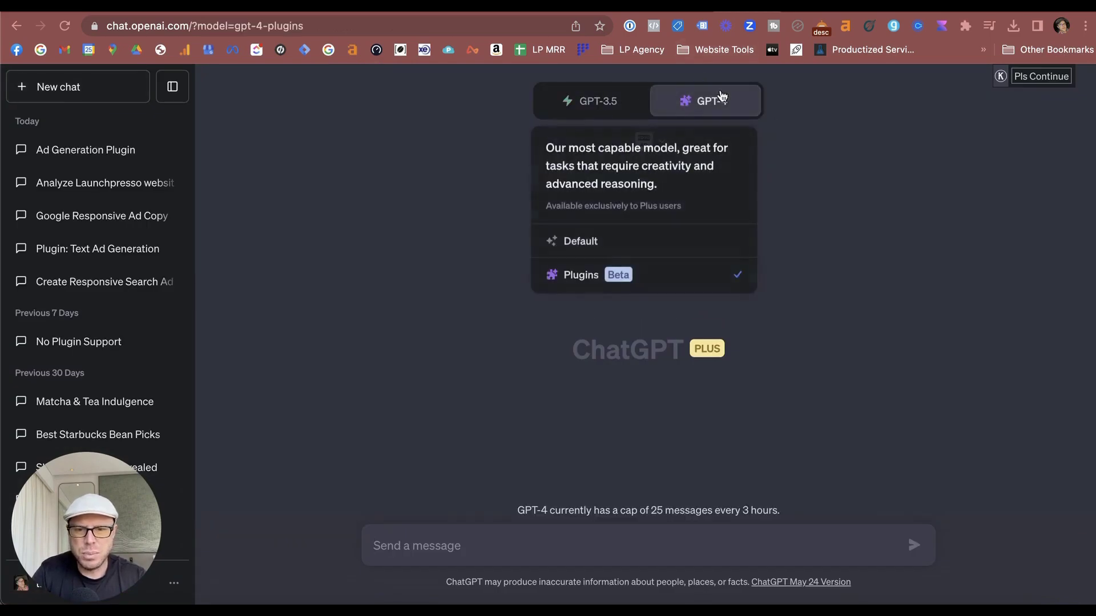
click(644, 284)
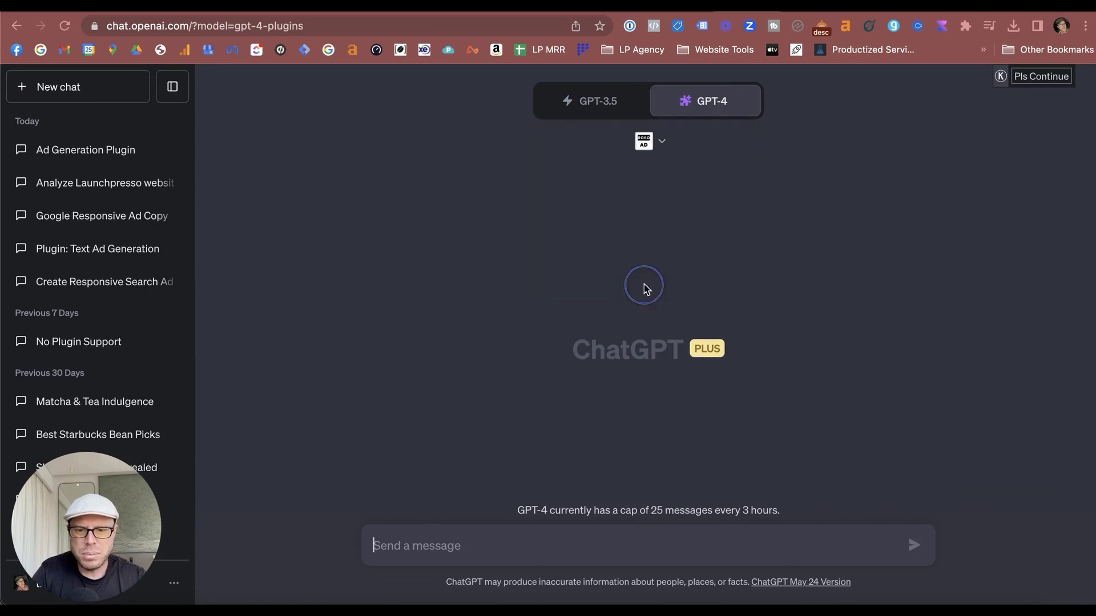
click(648, 141)
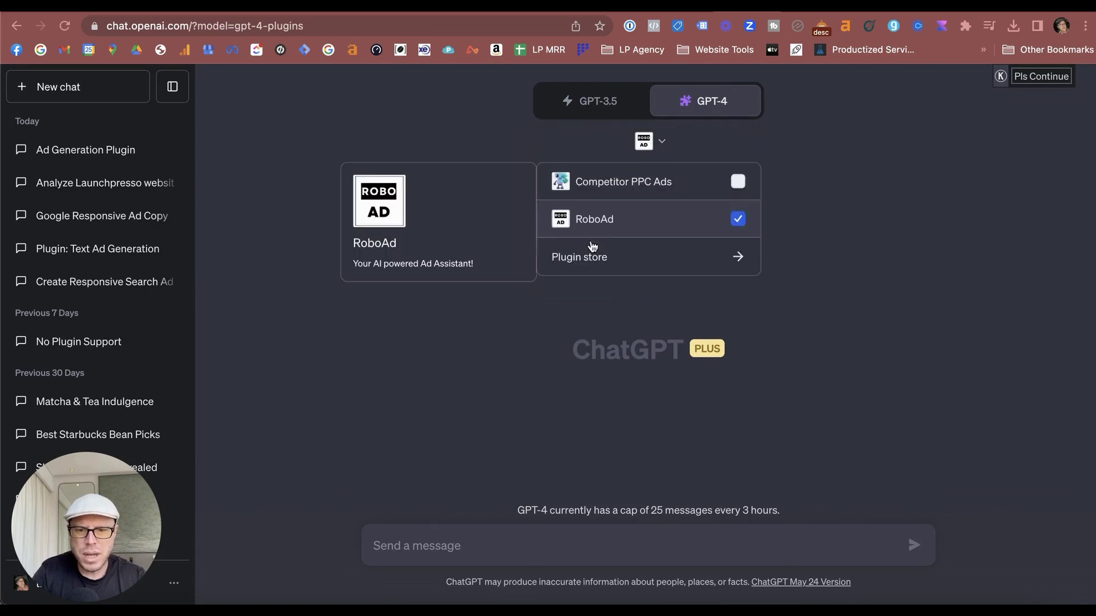
click(827, 208)
text(Generate compelling and catchy ad copy for a Google Responsive Search Ads.  Headlines must be 30 characters long or less, including spaces. Create 15 of these.  Descriptions must be 90 characters long or less, including spaces. Create 4 of these.  DO NOT use the word 'Shopify' in the ad copy as it's trademarked.)
key(ctrl+z)
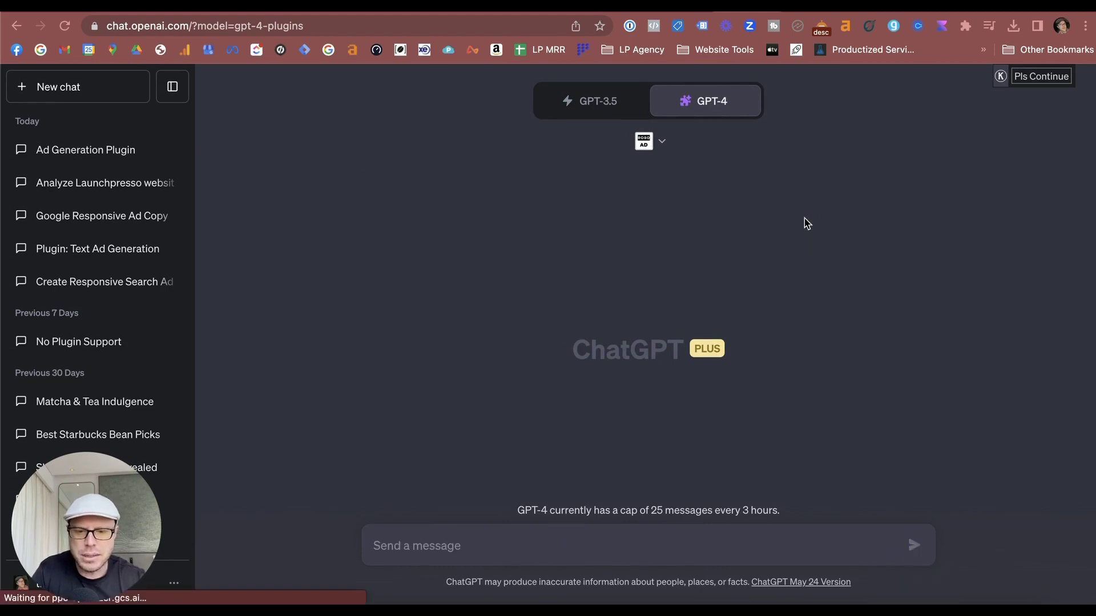
click(909, 550)
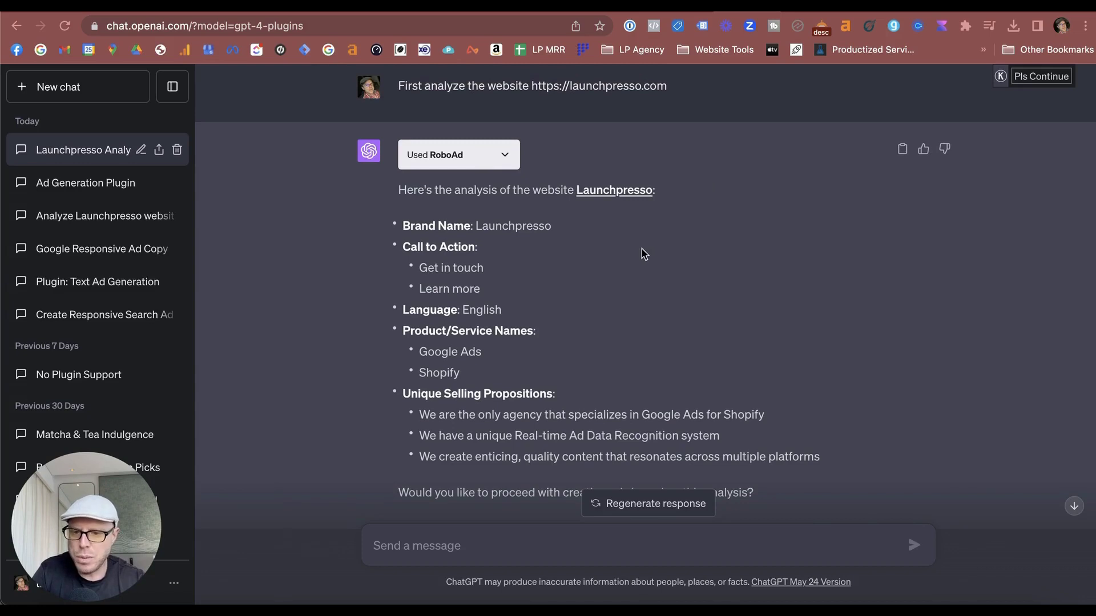
scroll(641, 248, down, 1)
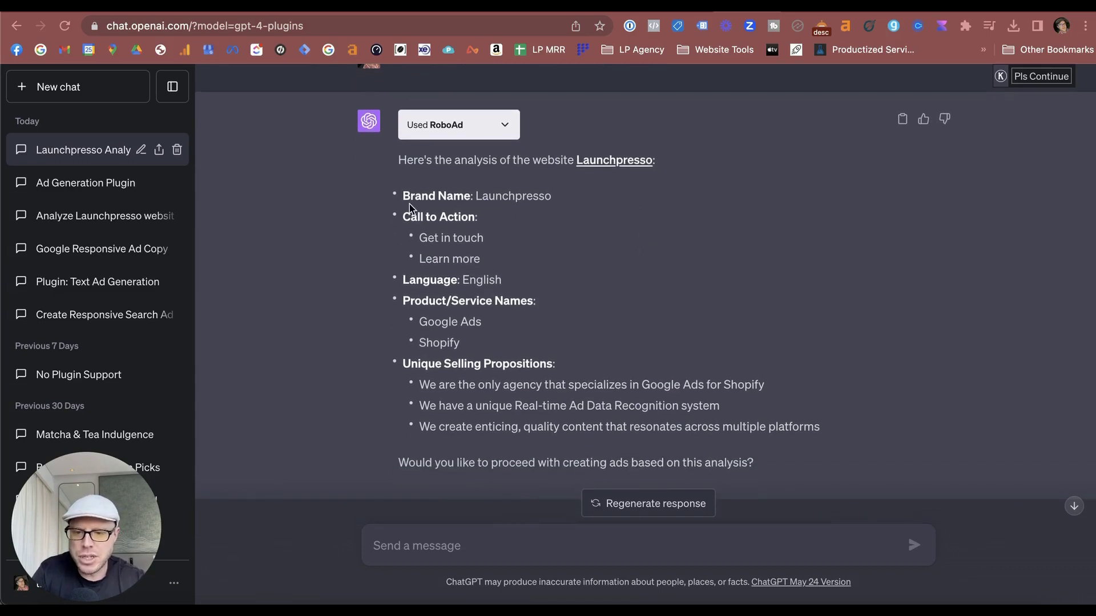
scroll(677, 250, down, 1)
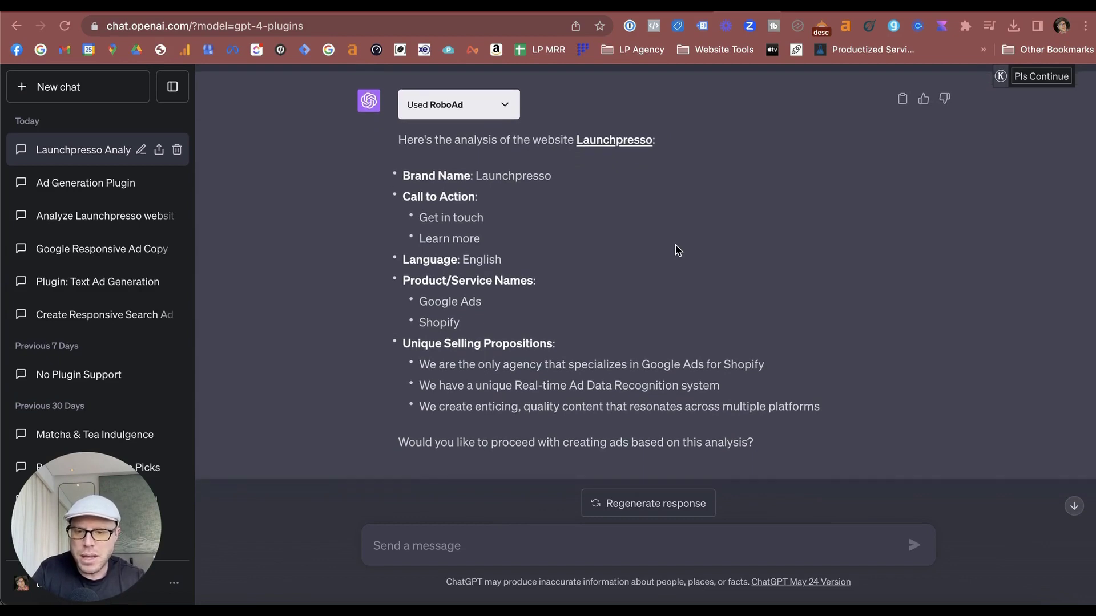
scroll(677, 249, down, 1)
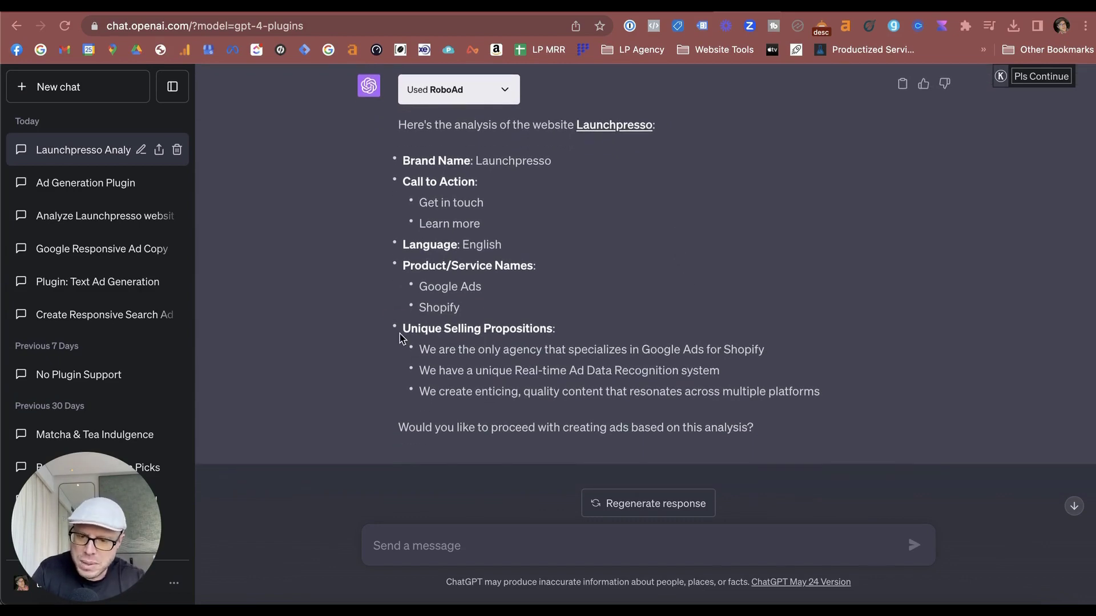
drag(401, 338, 797, 408)
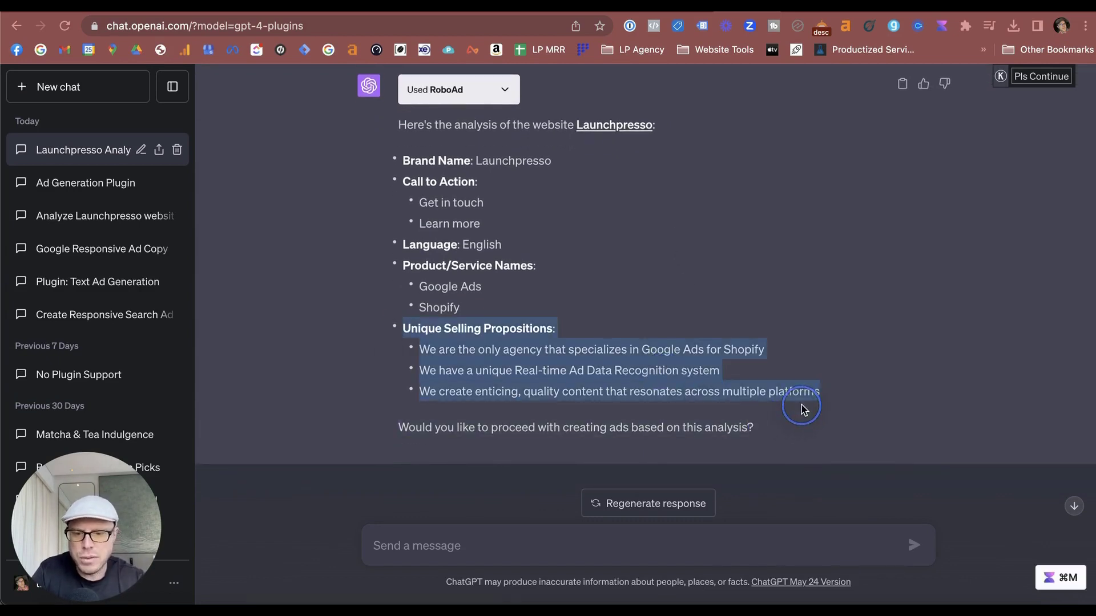
click(729, 286)
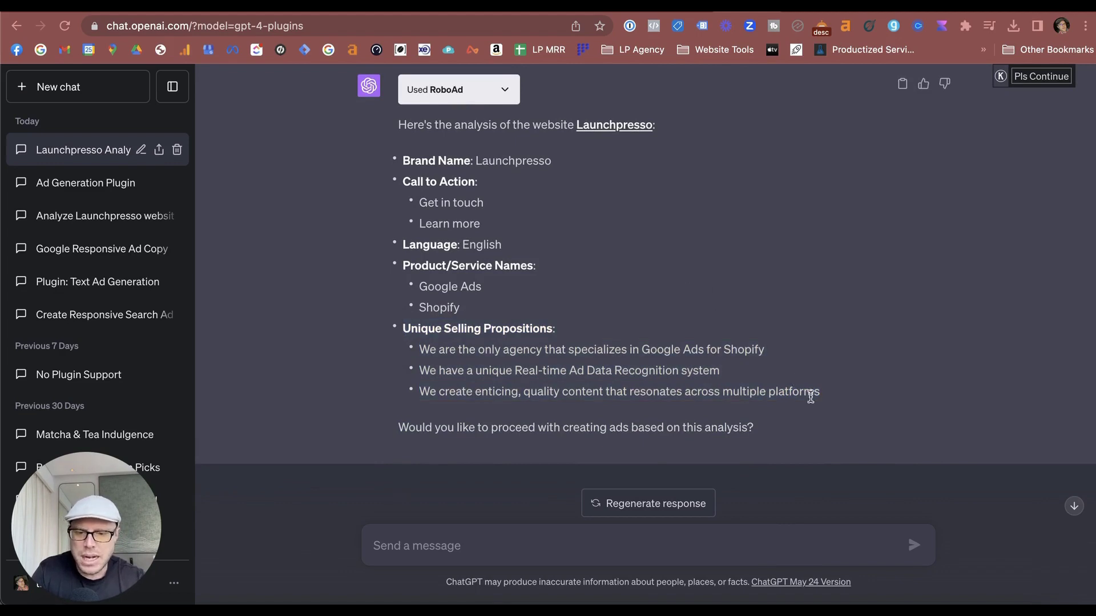
drag(831, 399, 405, 323)
click(622, 265)
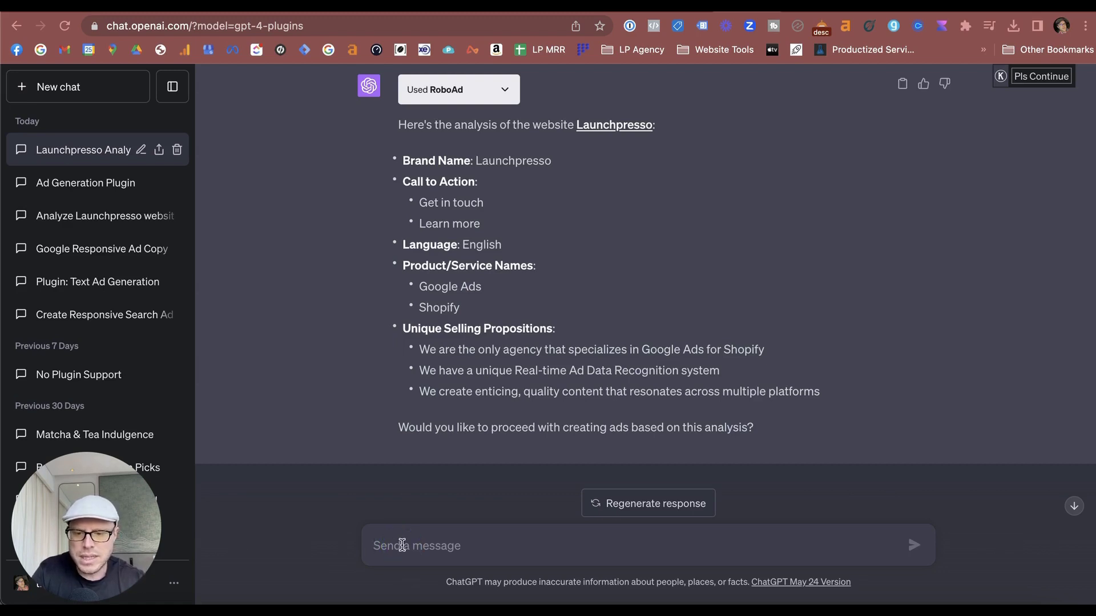
- Paste and send the prompt asking for 15 headlines and 4 descriptions without 'Shopify'
text(Generate compelling and catchy ad copy for a Google Responsive Search Ads.  Headlines must be 30 characters long or less, including spaces. Create 15 of these.  Descriptions must be 90 characters long or less, including spaces. Create 4 of these.  DO NOT use the word 'Shopify' in the ad copy as it's trademarked.)
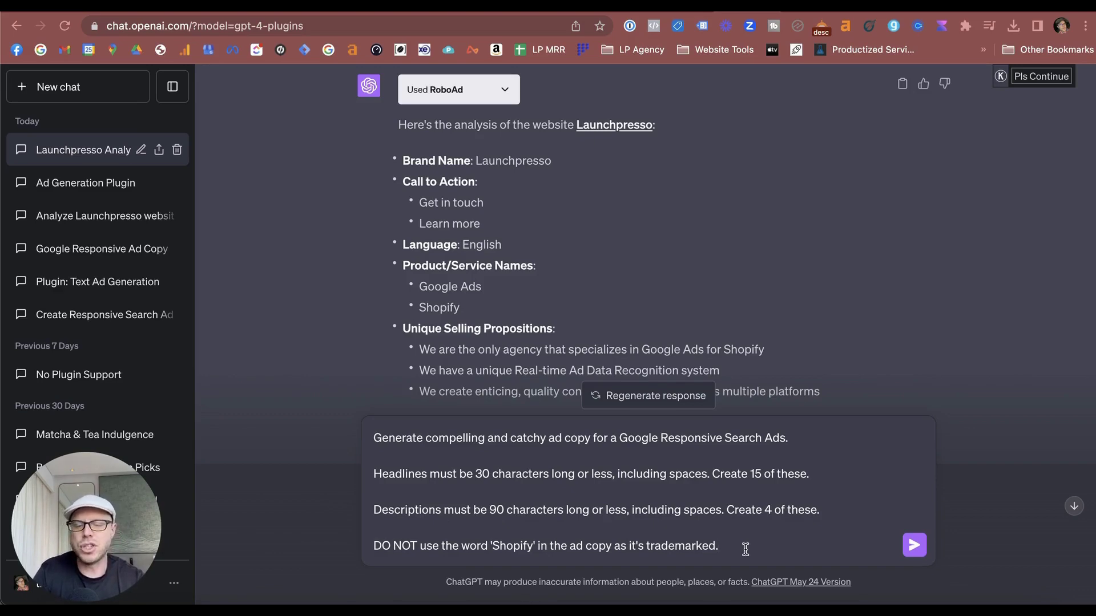
key(Return)
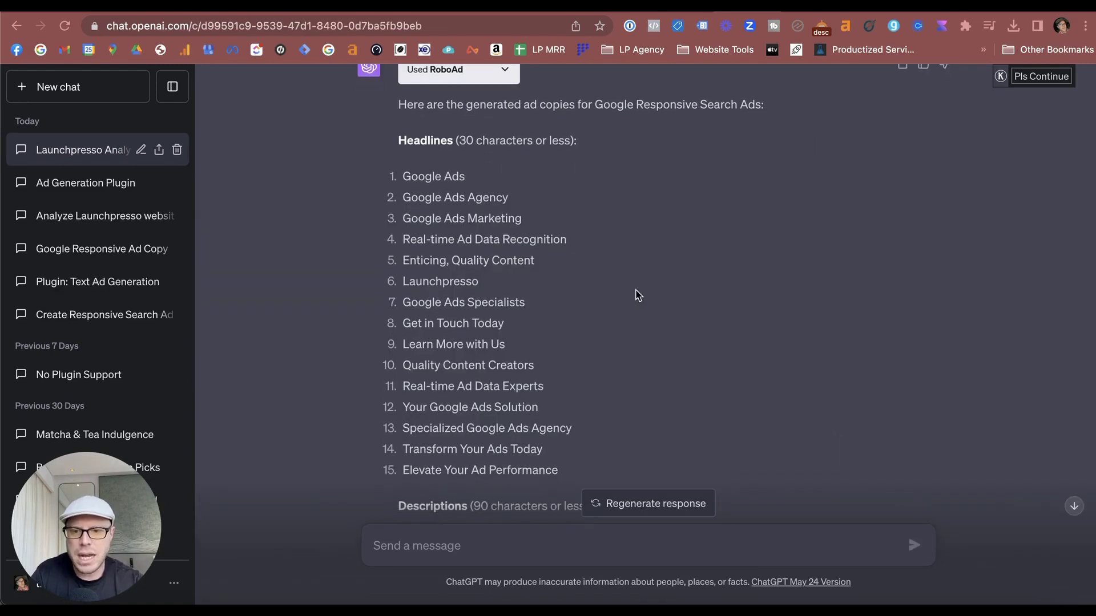
- Scroll through RoboAd's Launchpresso headlines and the 4 descriptions of 90 characters or less
scroll(638, 295, down, 4)
scroll(638, 295, up, 3)
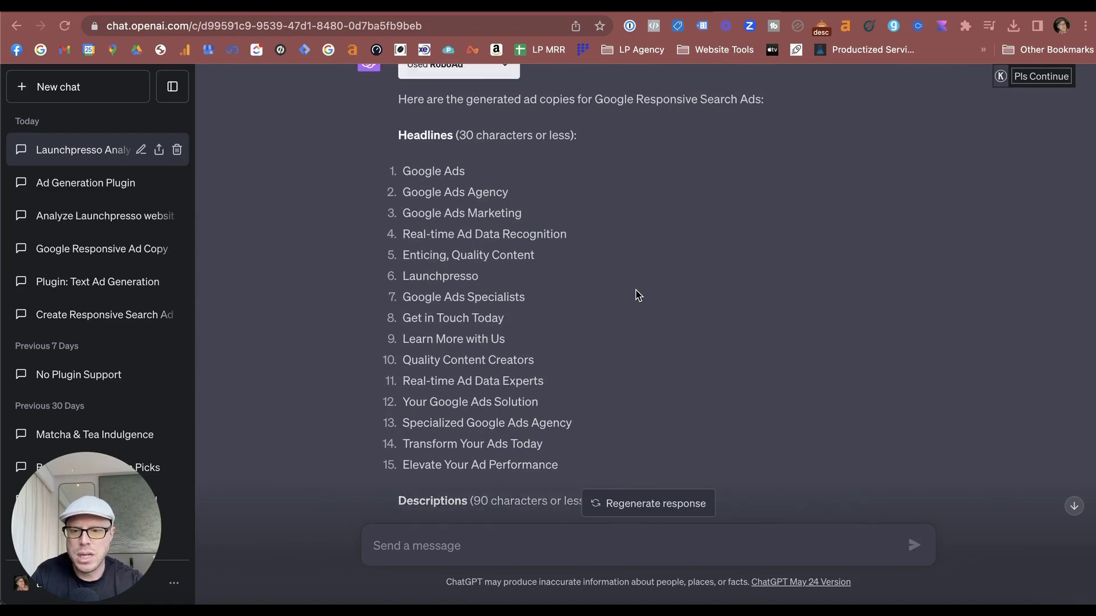
scroll(639, 286, down, 6)
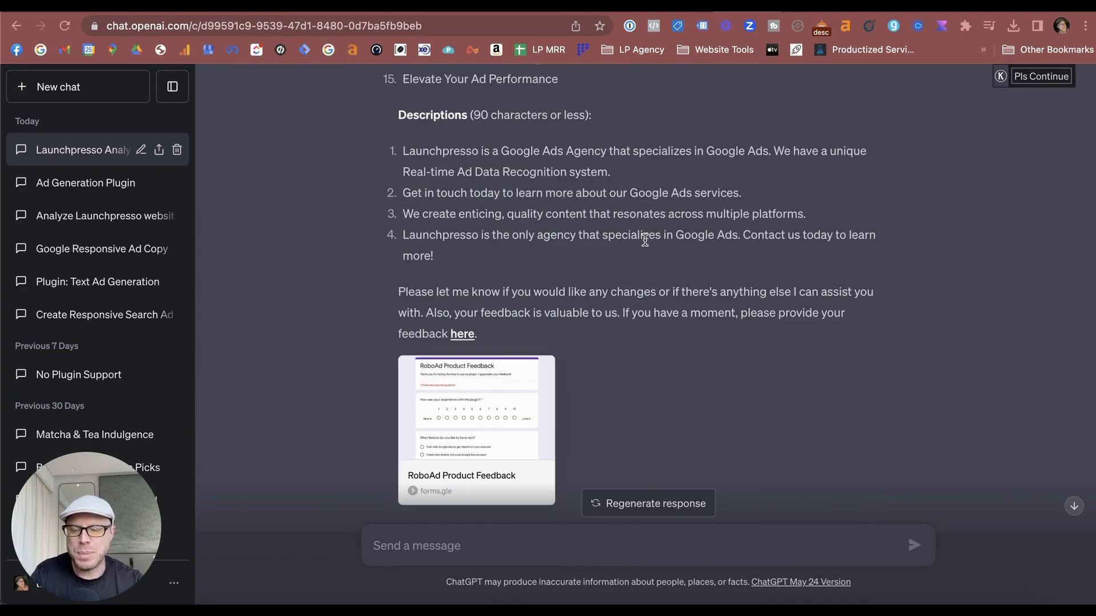
- Reopen the Analyze Launchpresso conversation and scroll to its revised 15-title list
click(88, 211)
scroll(613, 235, up, 5)
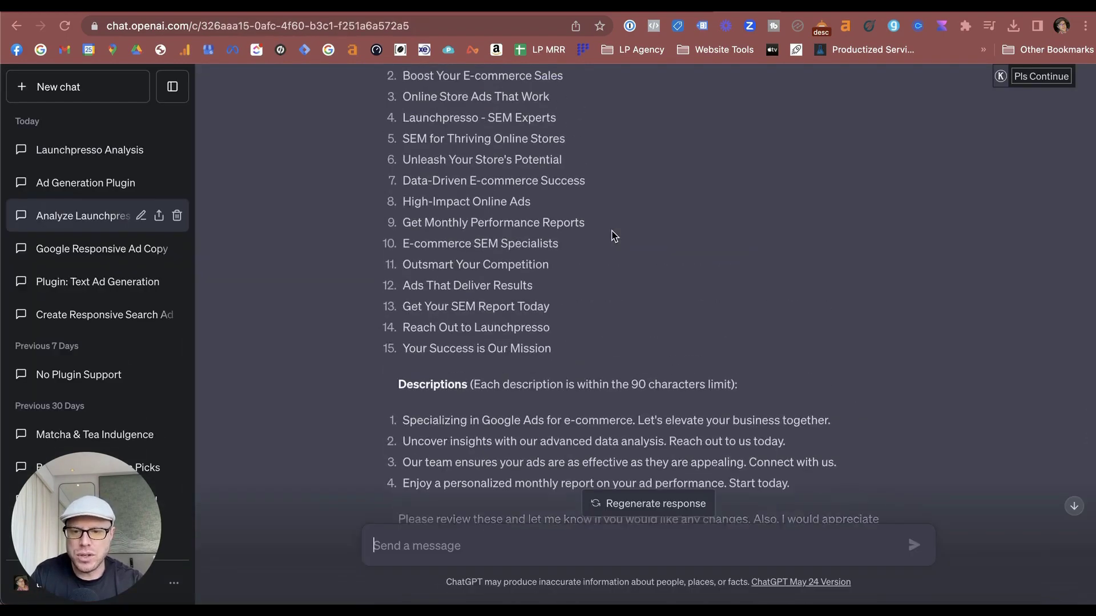
scroll(614, 235, down, 1)
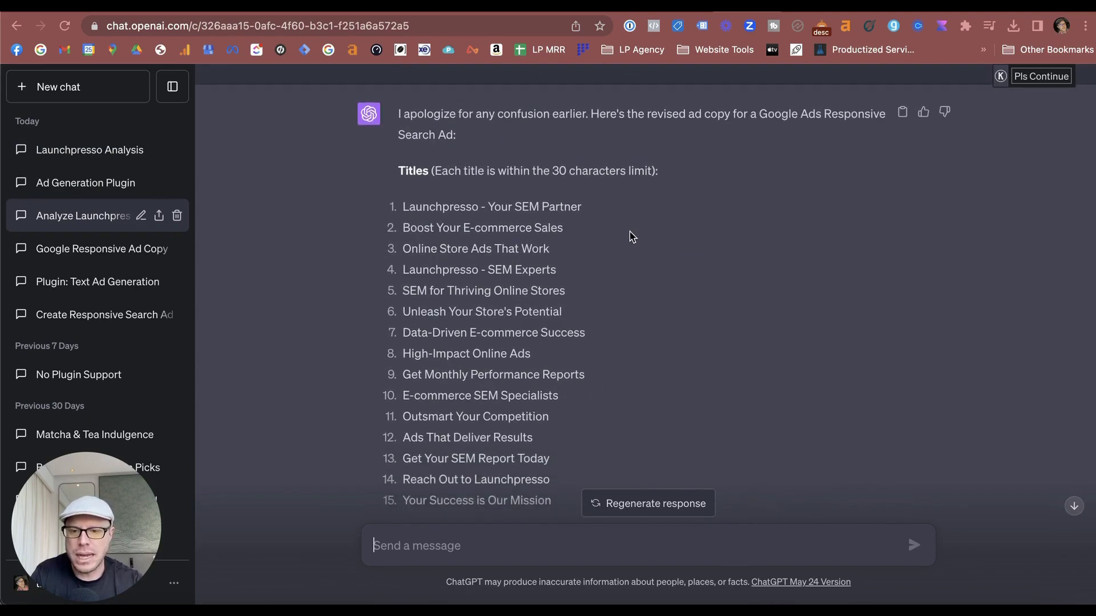
scroll(632, 236, down, 6)
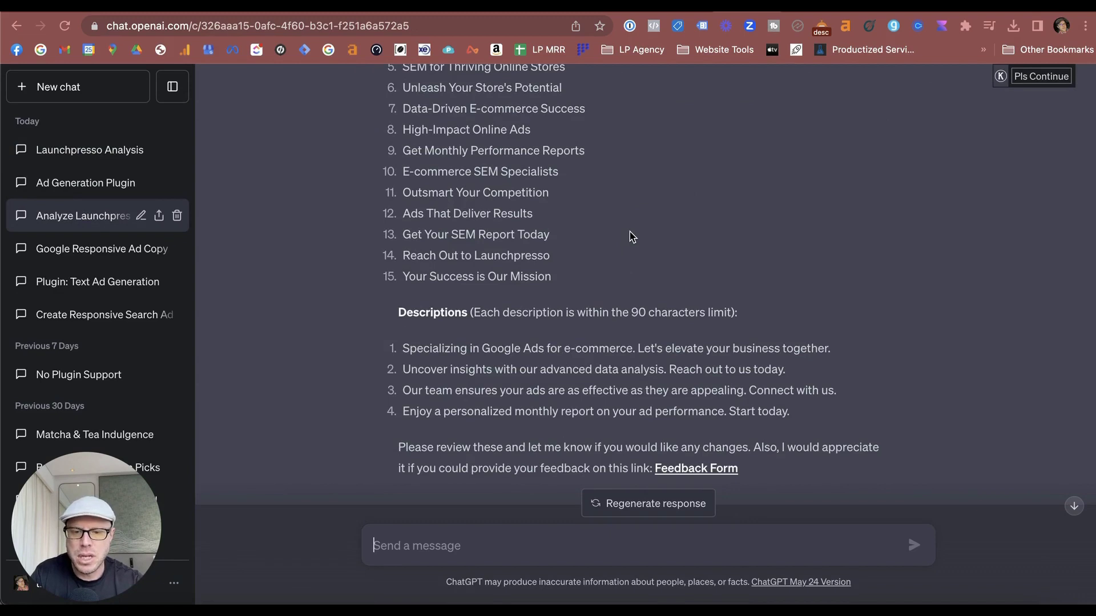
scroll(631, 236, up, 6)
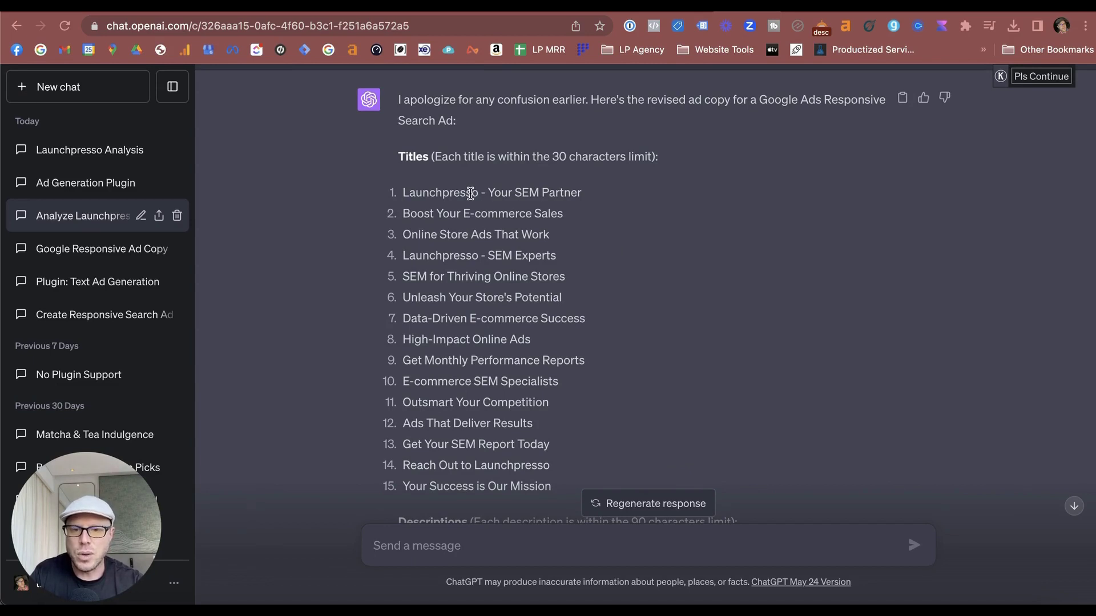
- Copy the first title from ChatGPT and score it in Headline Analyzer
key(ctrl+Tab)
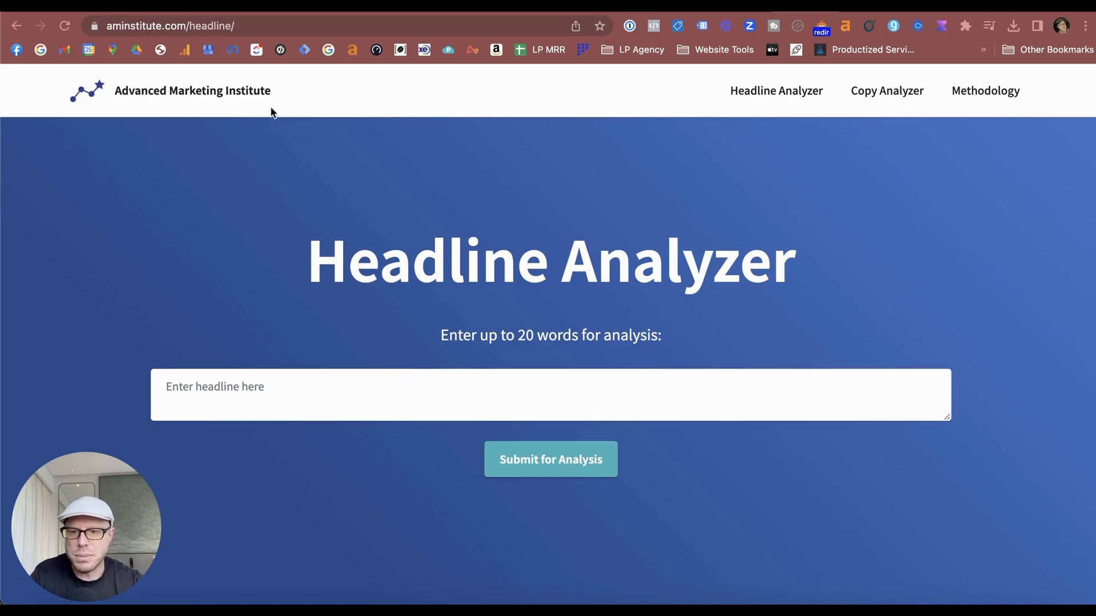
key(ctrl+shift+Tab)
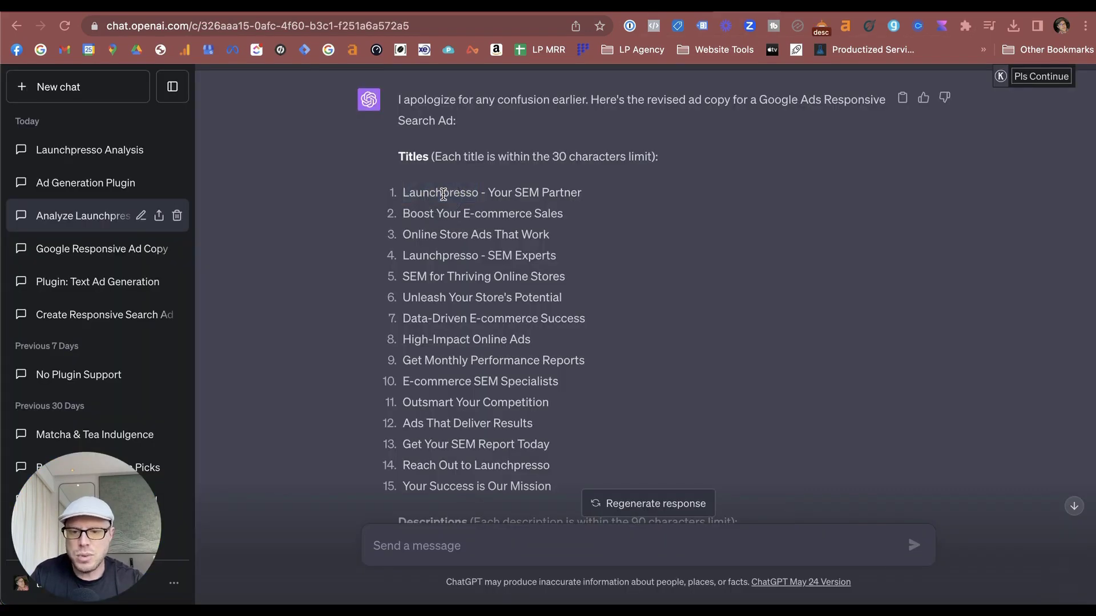
triple_click(443, 194)
key(super+c)
key(ctrl+Tab)
click(372, 371)
key(super+v)
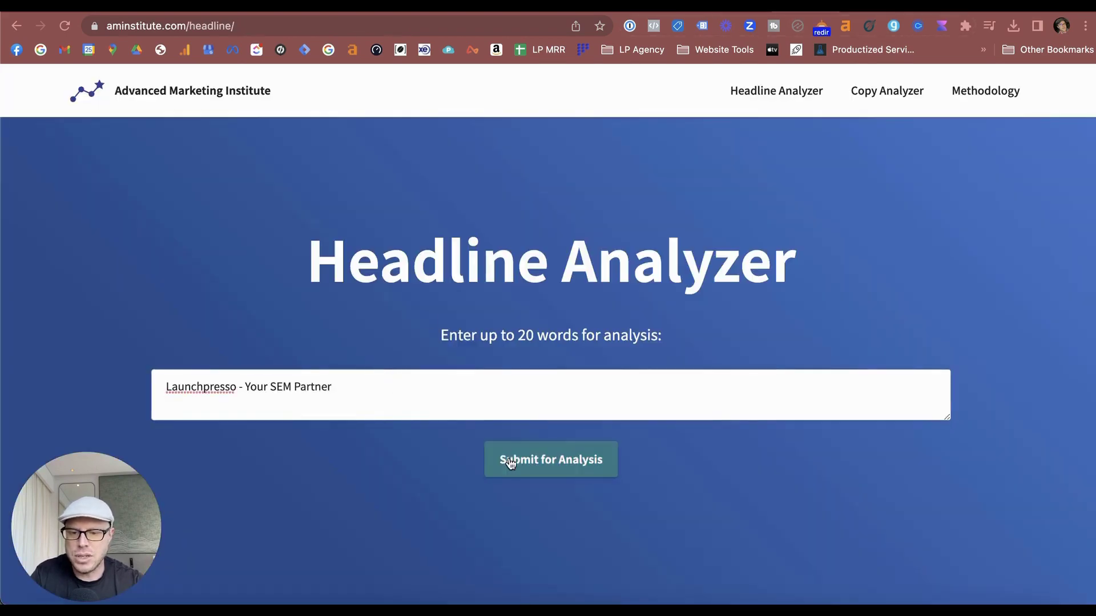
click(502, 458)
scroll(694, 296, down, 2)
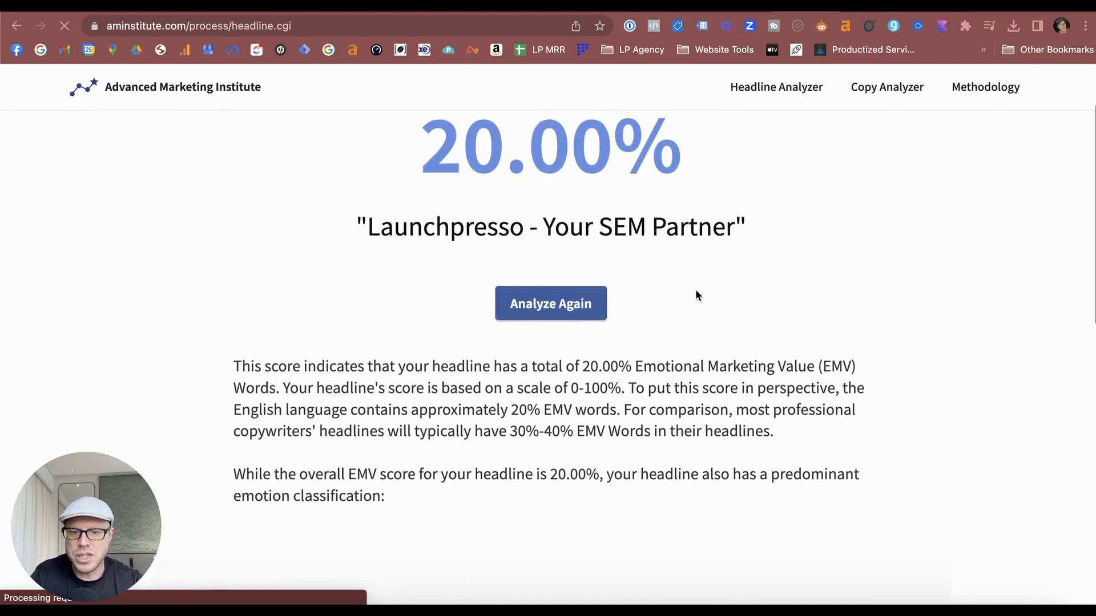
- Run a new Headline Analyzer check on the title 'Unleash Your Store's Potential'
key(ctrl+shift+Tab)
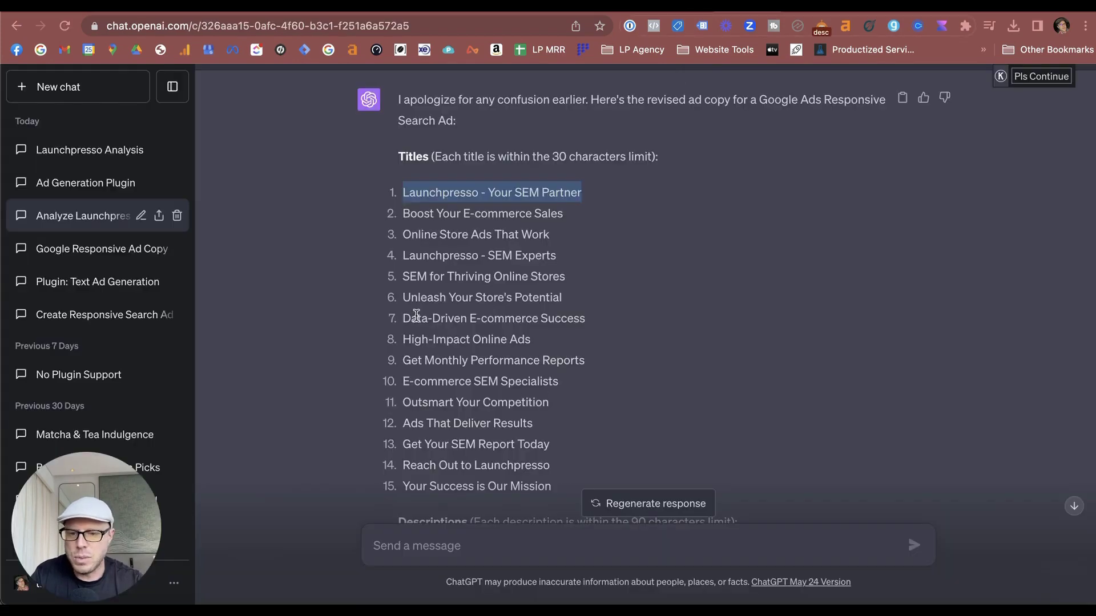
triple_click(462, 294)
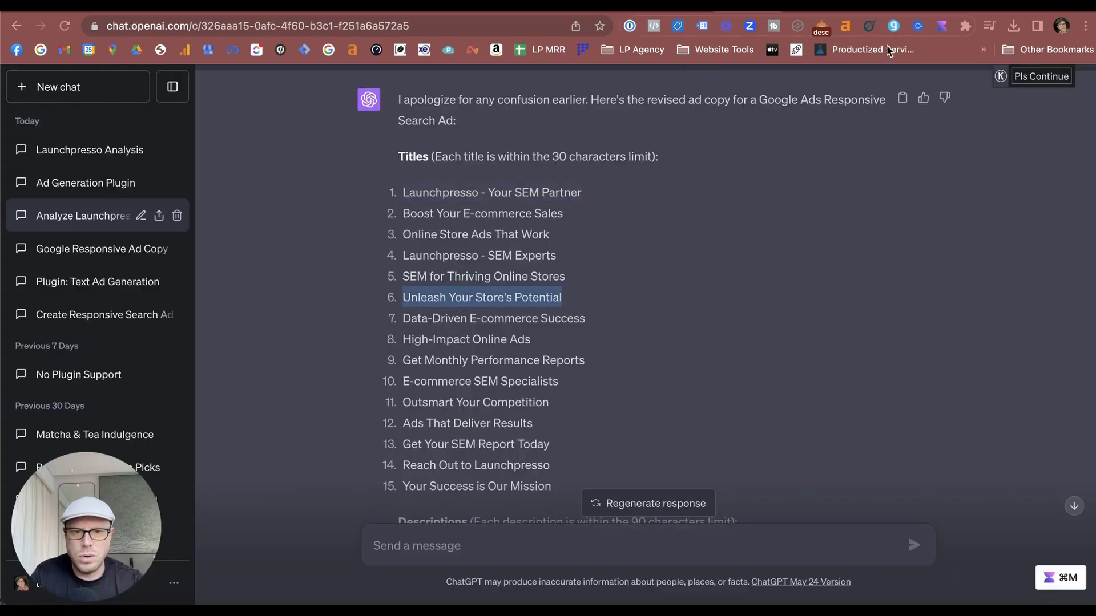
key(ctrl+Tab)
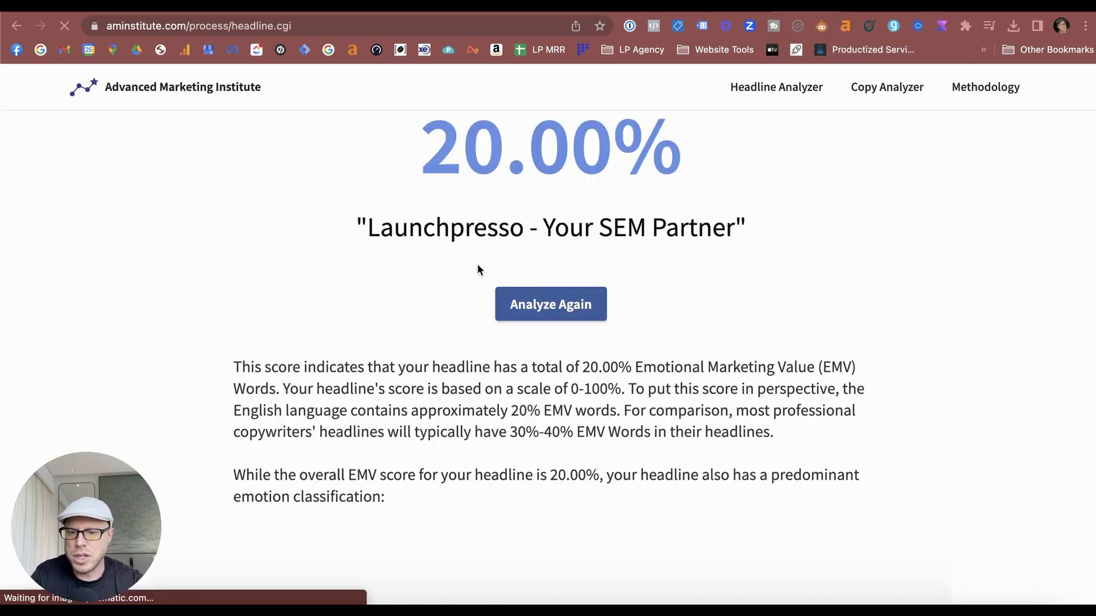
click(527, 317)
click(277, 406)
key(super+v)
click(276, 407)
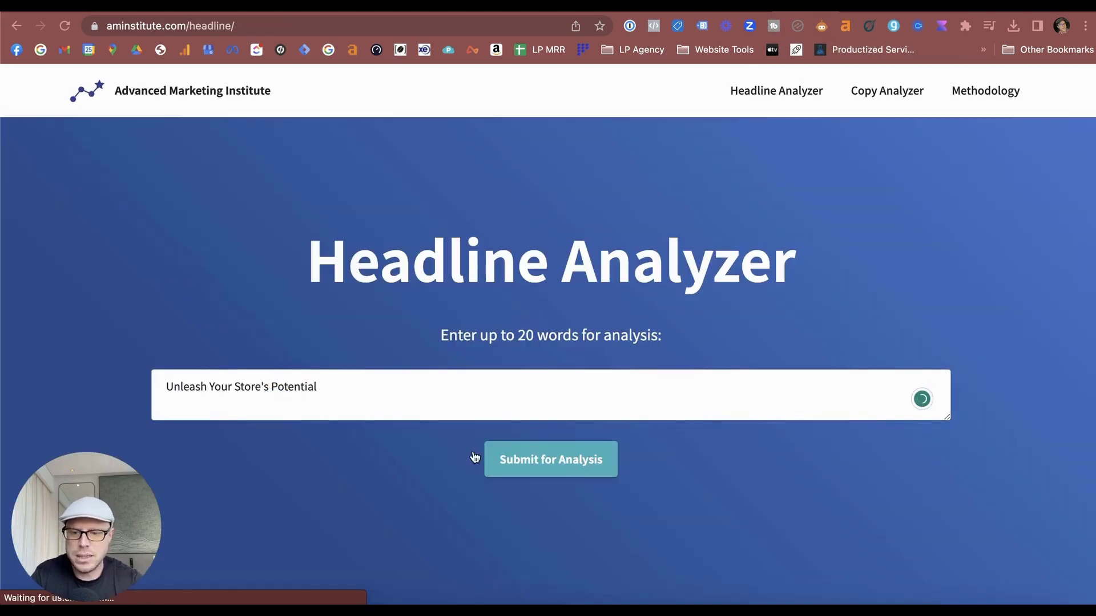
click(502, 459)
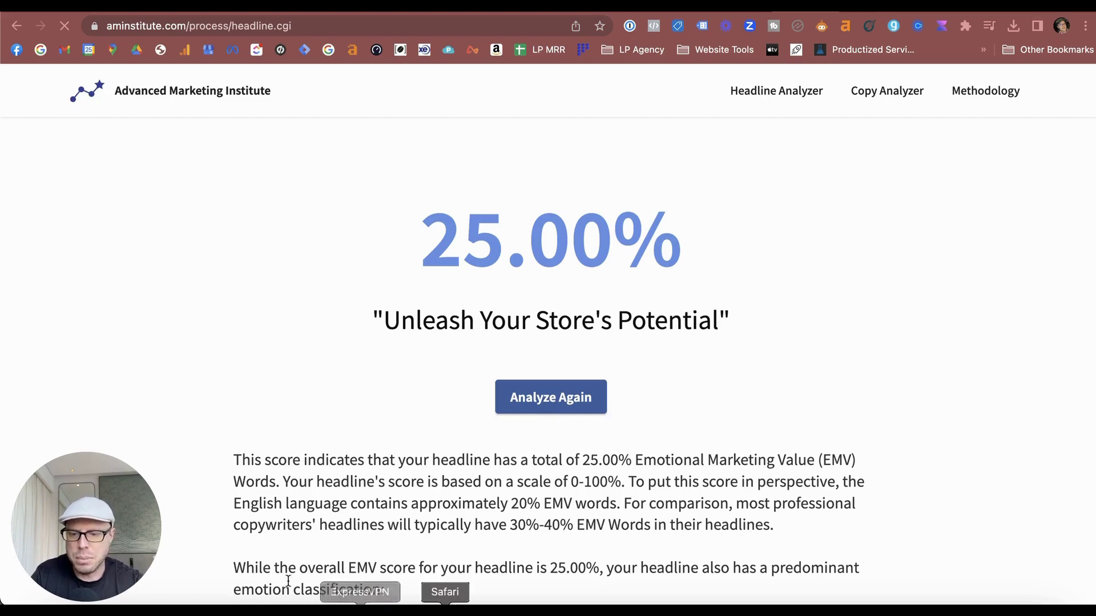
drag(250, 458, 846, 536)
click(845, 536)
- Analyze the second description line, which scores 41.67% Emotional Marketing Value
key(ctrl+Tab)
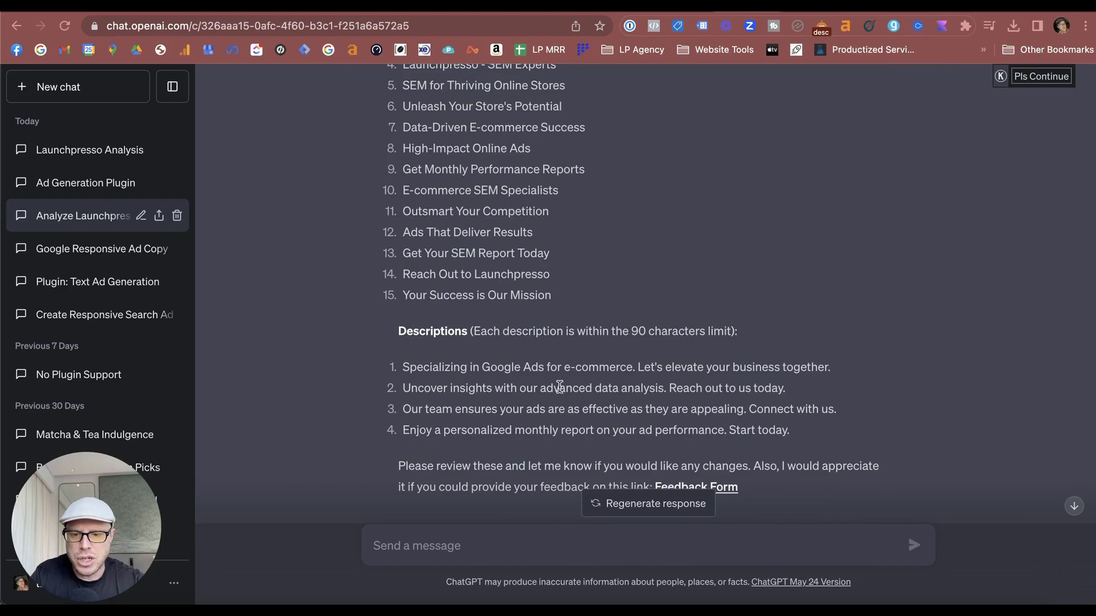
triple_click(547, 389)
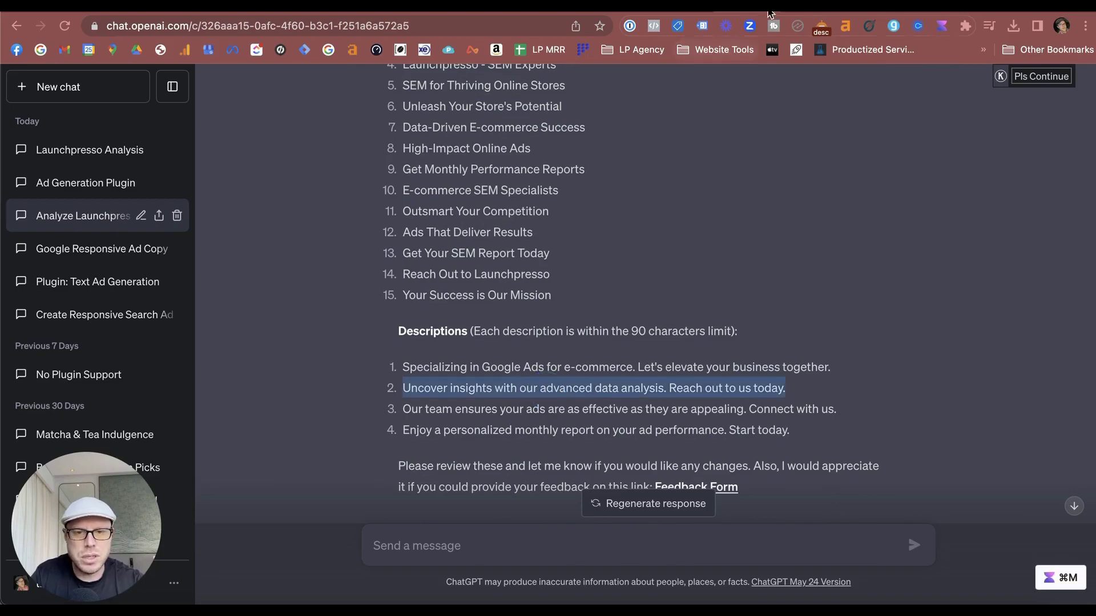
key(ctrl+shift+Tab)
click(526, 390)
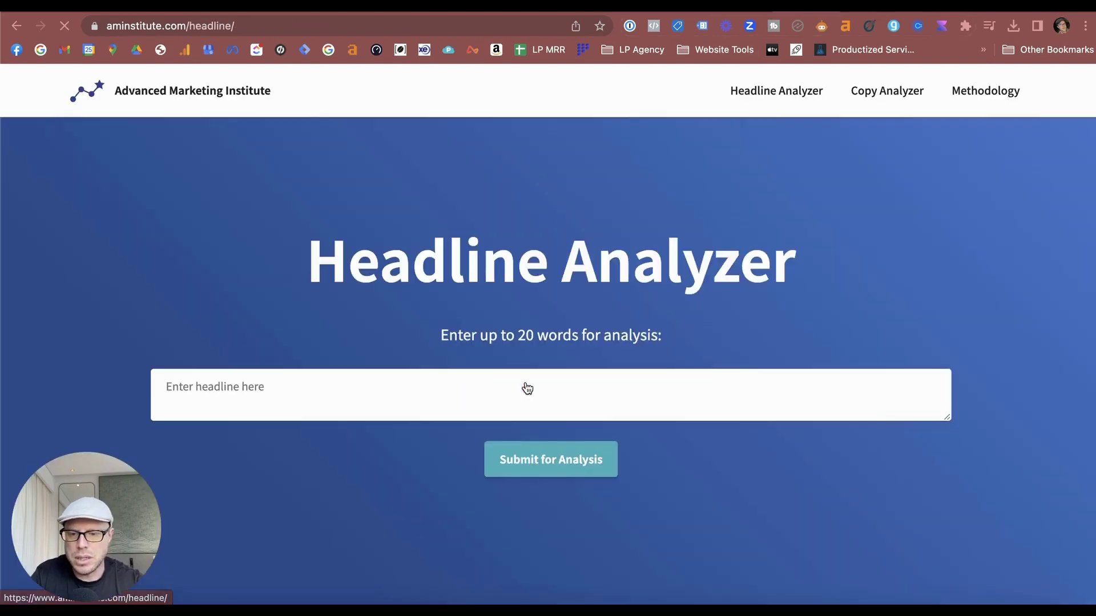
click(435, 373)
key(super+v)
click(516, 471)
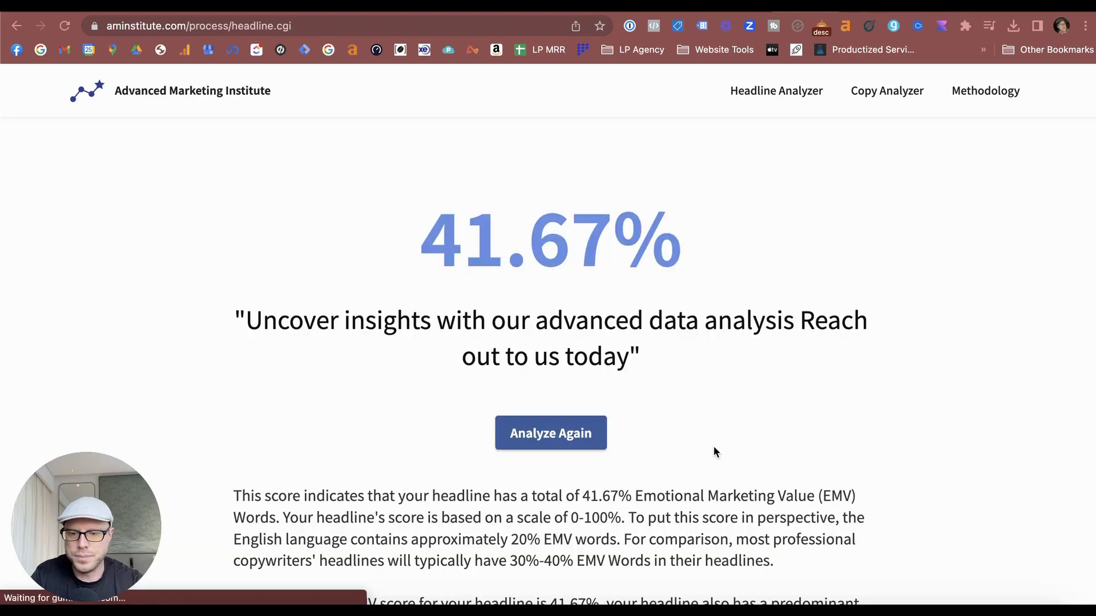
scroll(718, 272, down, 2)
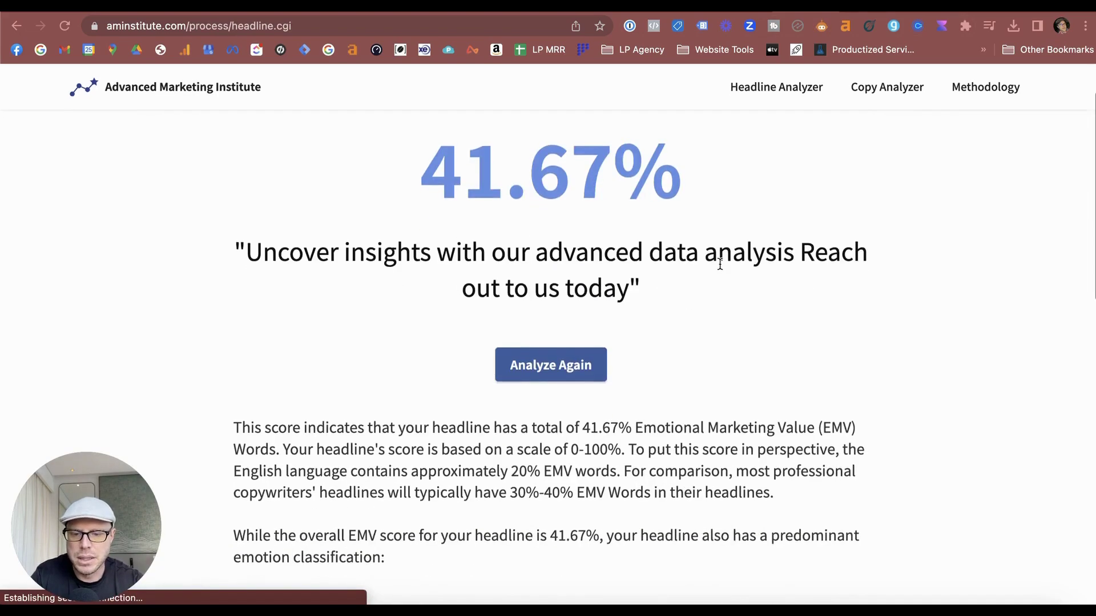
scroll(717, 264, down, 1)
scroll(717, 265, up, 1)
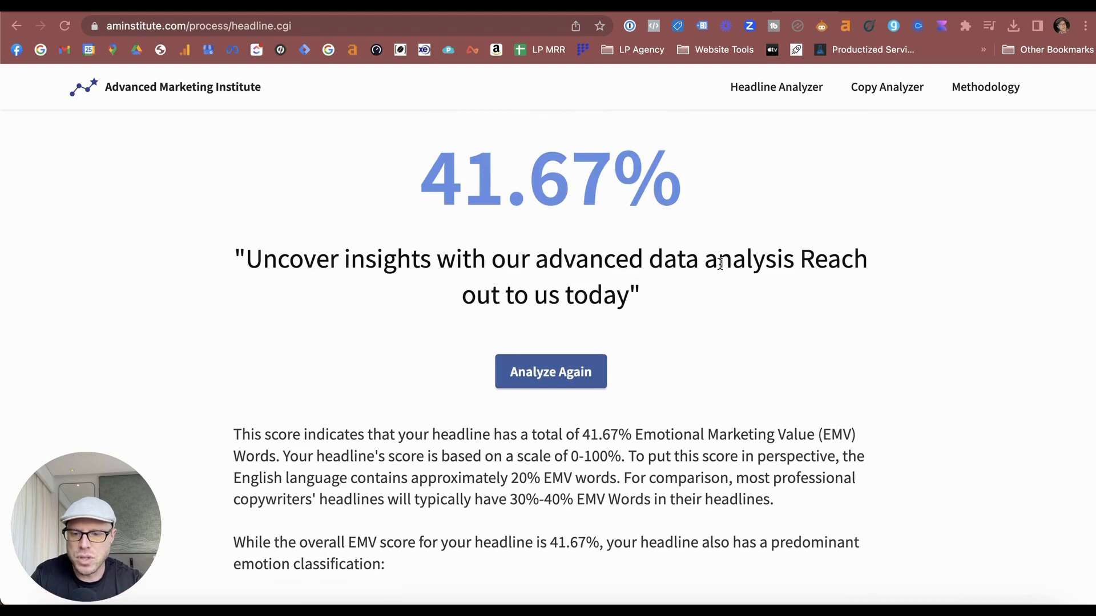
scroll(720, 264, up, 1)
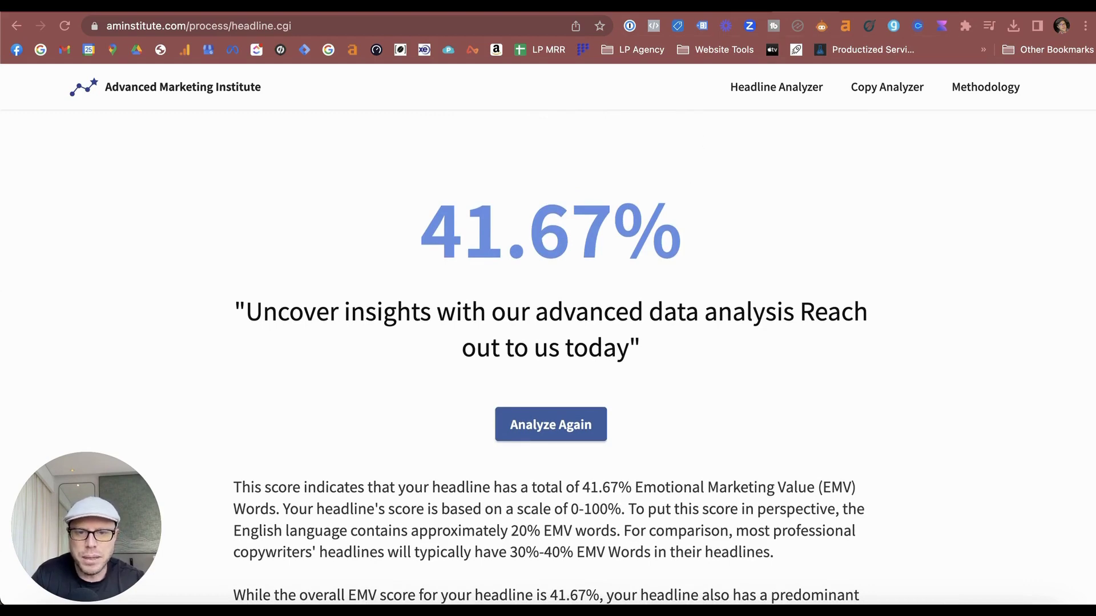
- Count the characters in the first title, confirming 31 characters
key(ctrl+Tab)
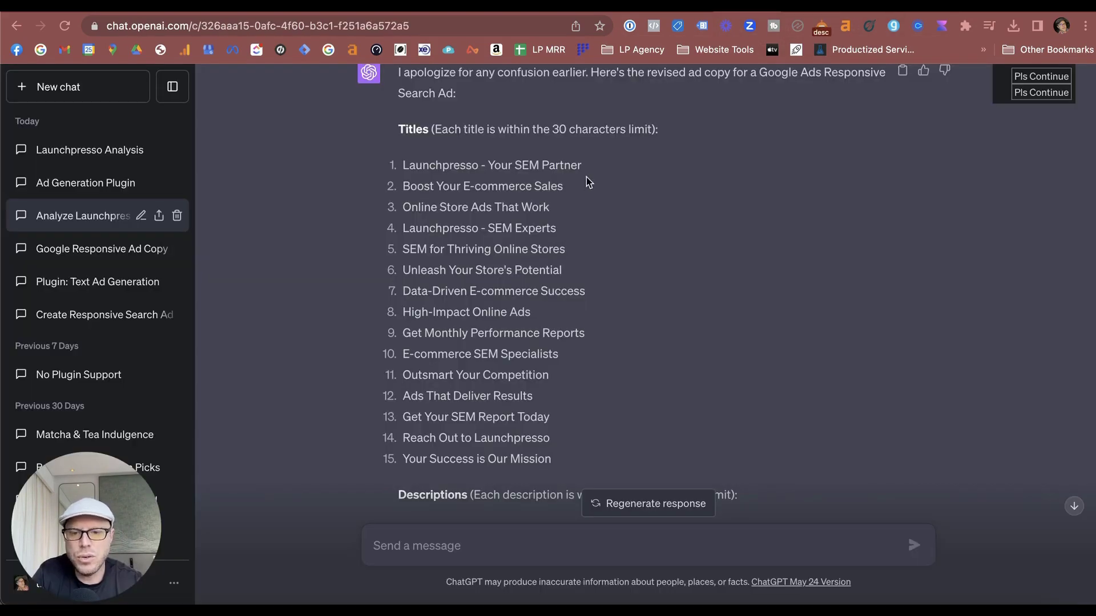
drag(581, 166, 402, 166)
right_click(467, 166)
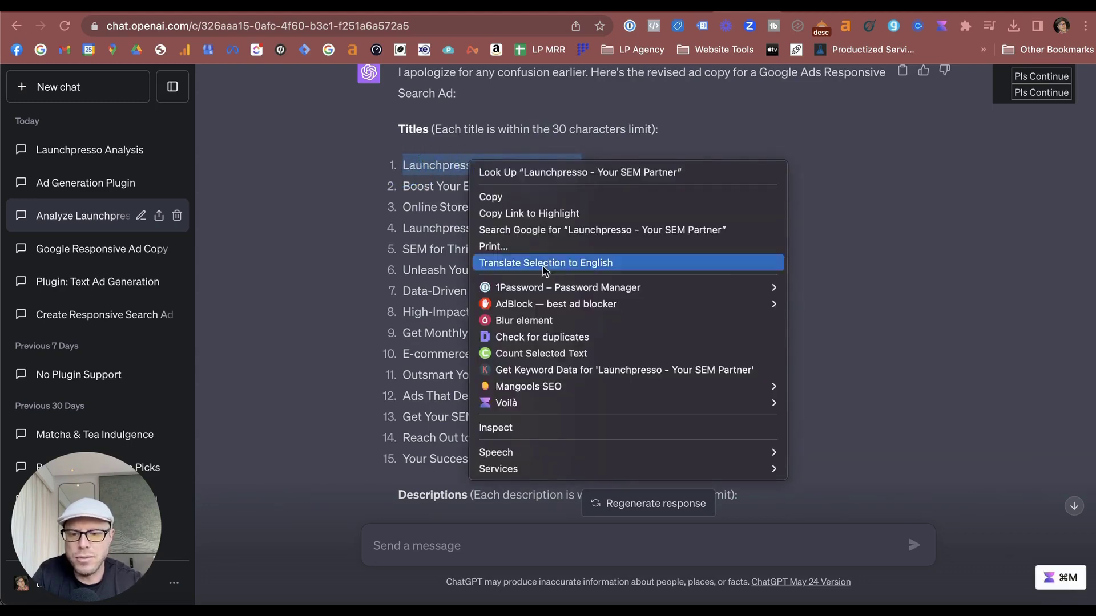
click(551, 355)
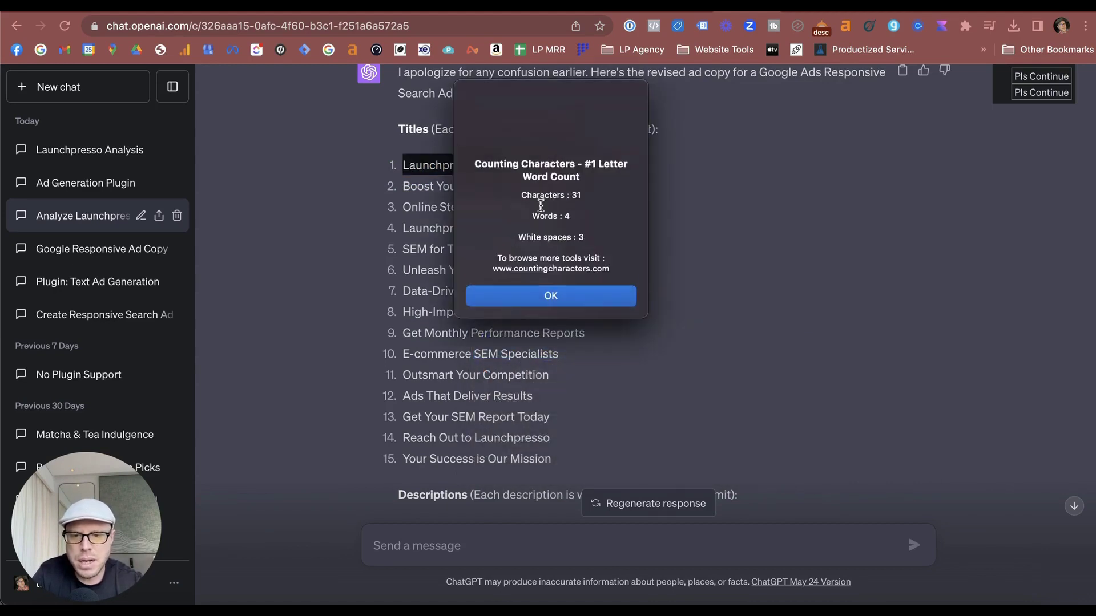
drag(582, 195, 505, 176)
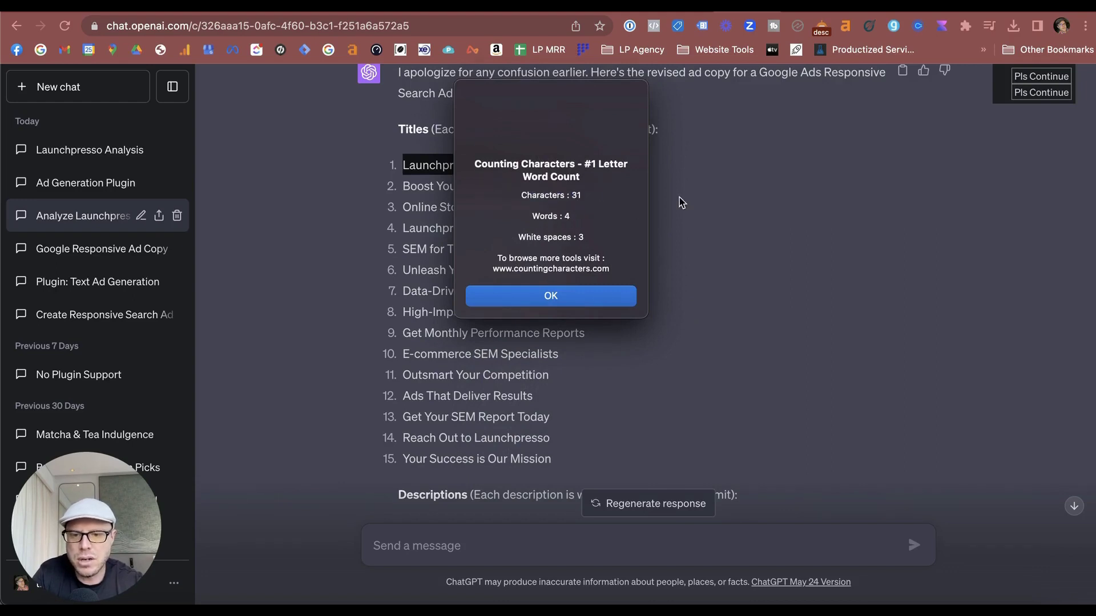
click(596, 298)
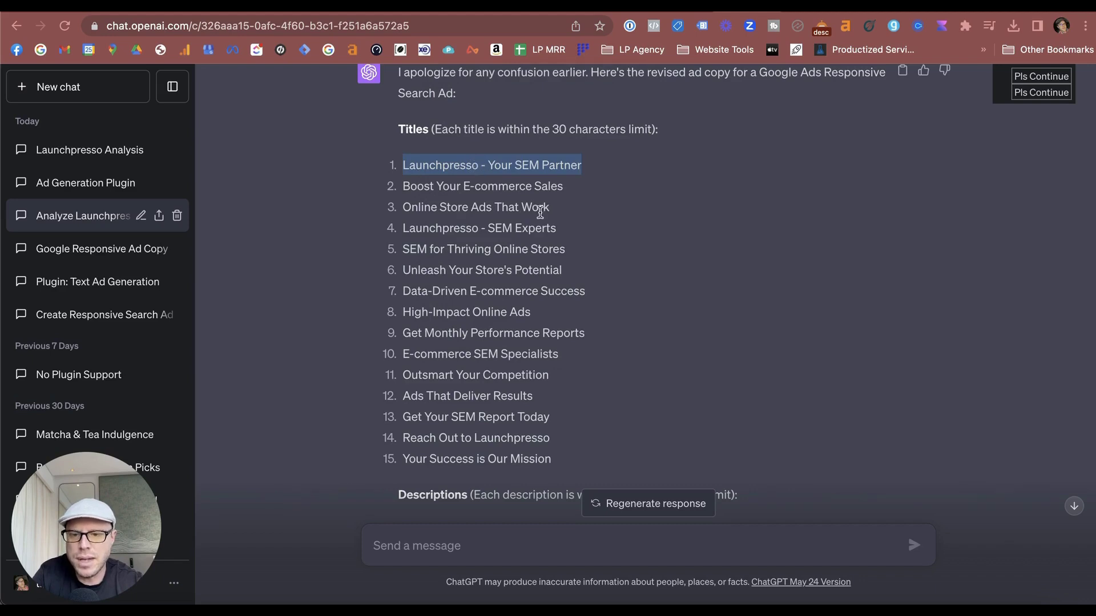
- Count the characters in the third title 'Online Store Ads That Work'
drag(551, 212, 406, 210)
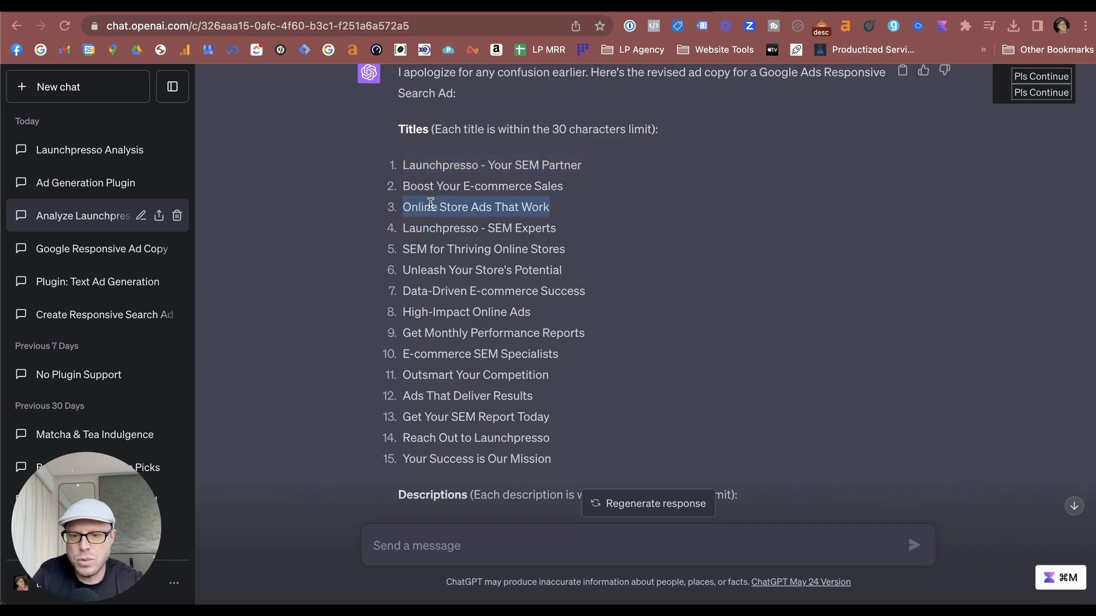
right_click(432, 203)
click(536, 394)
scroll(485, 212, down, 1)
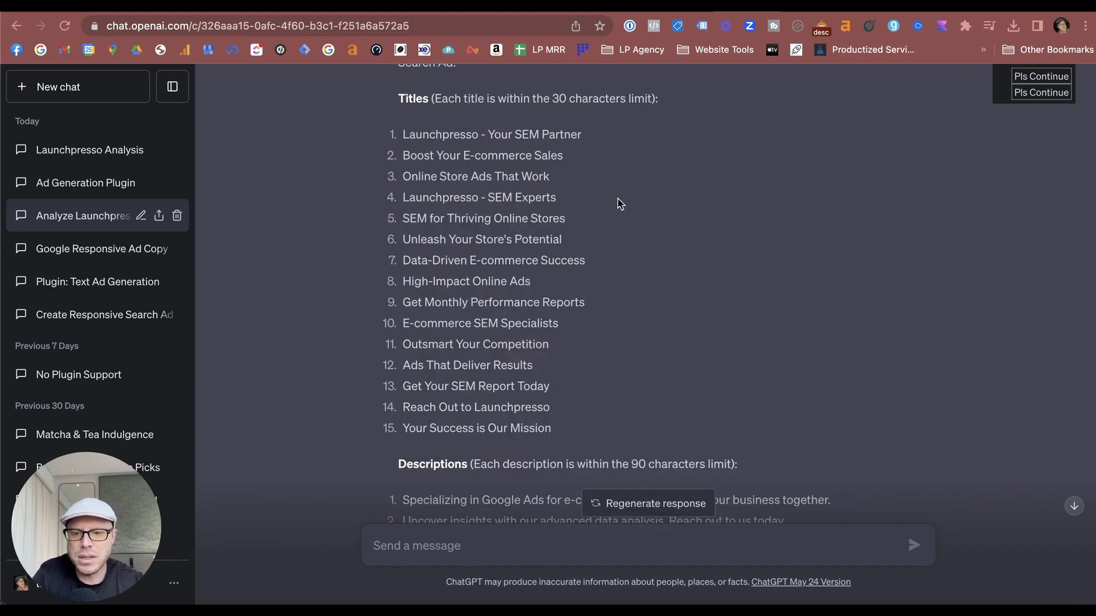
- Count the first description's characters, confirming it is 80 characters long
scroll(678, 197, down, 5)
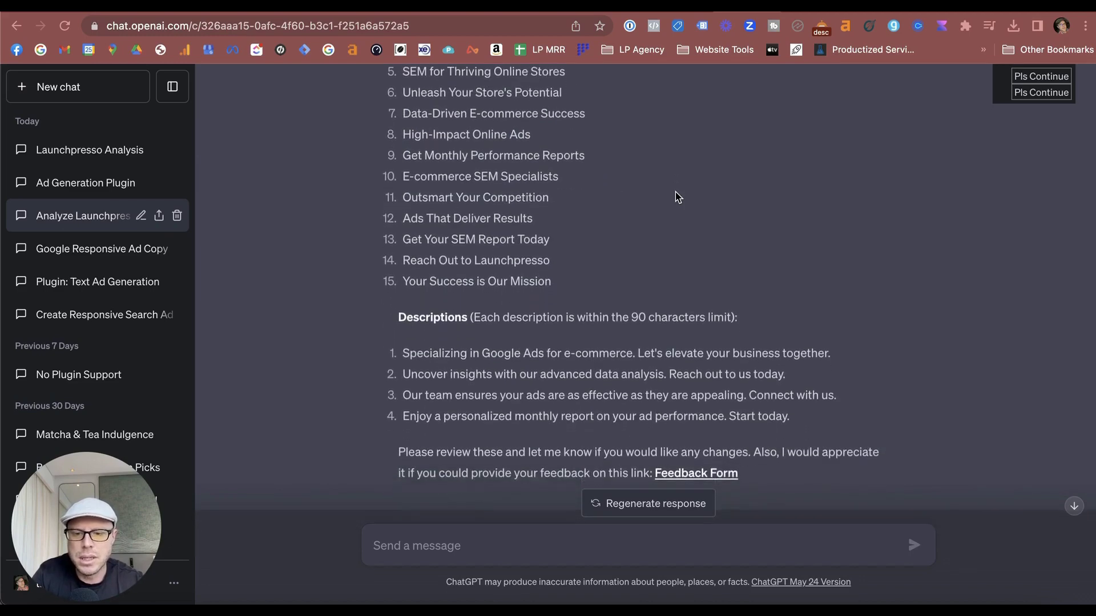
triple_click(404, 354)
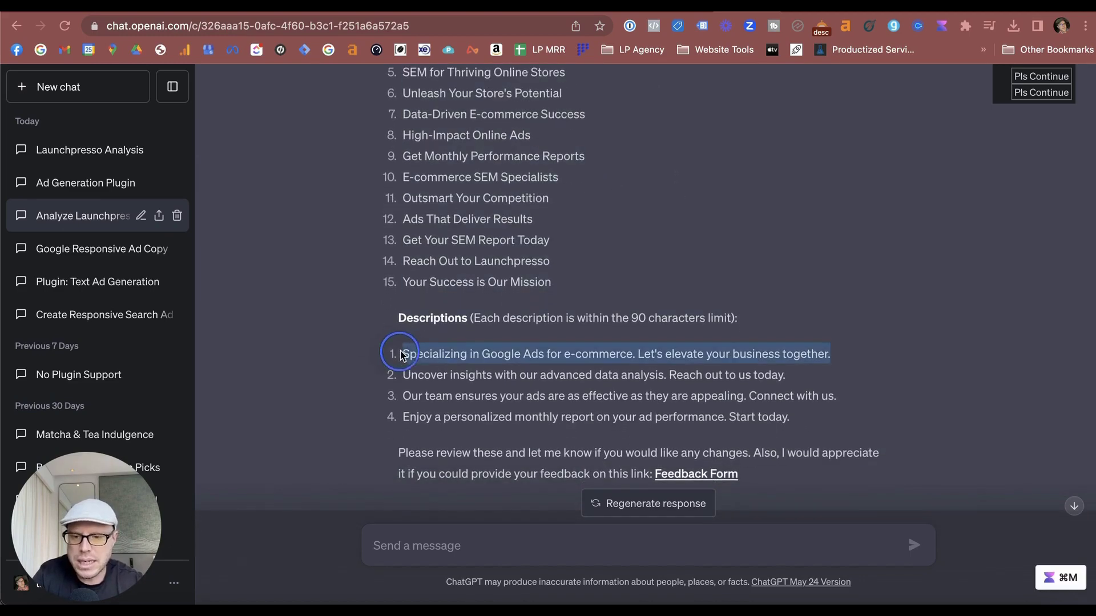
right_click(477, 355)
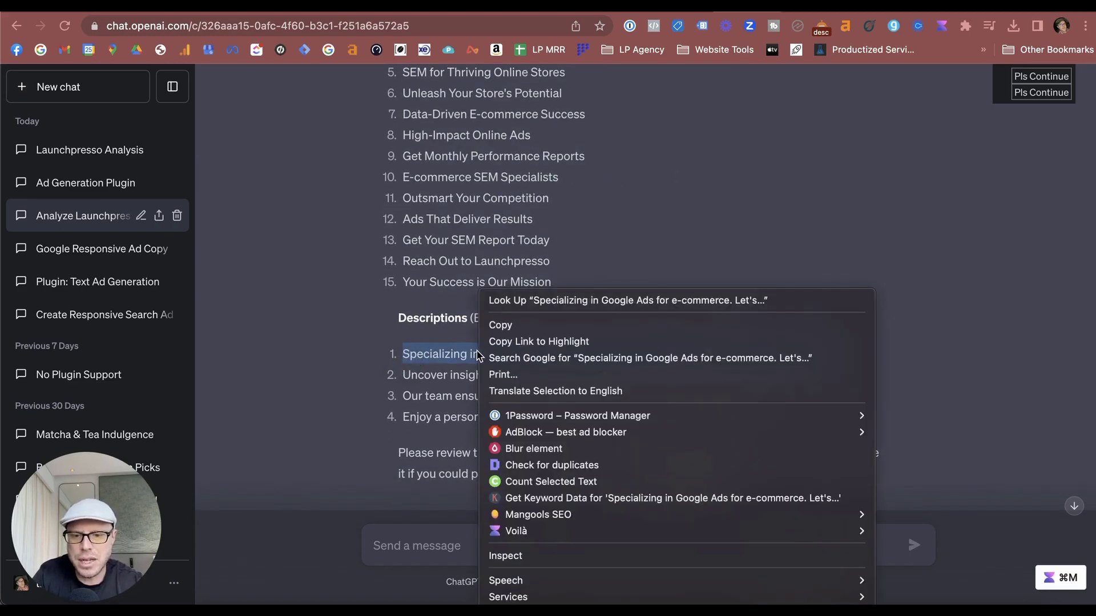
click(554, 482)
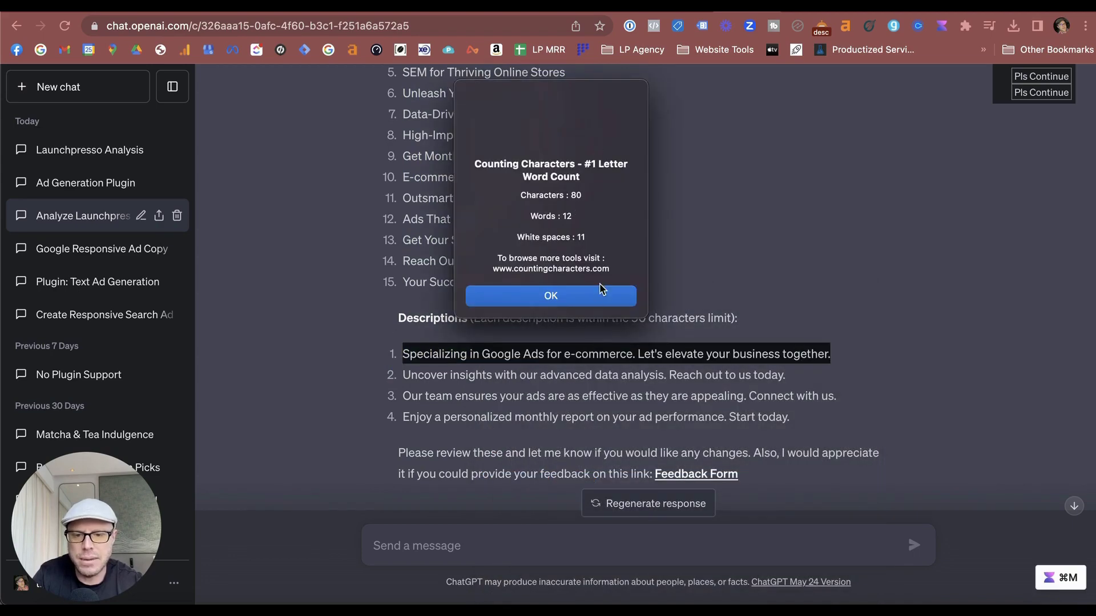
click(595, 304)
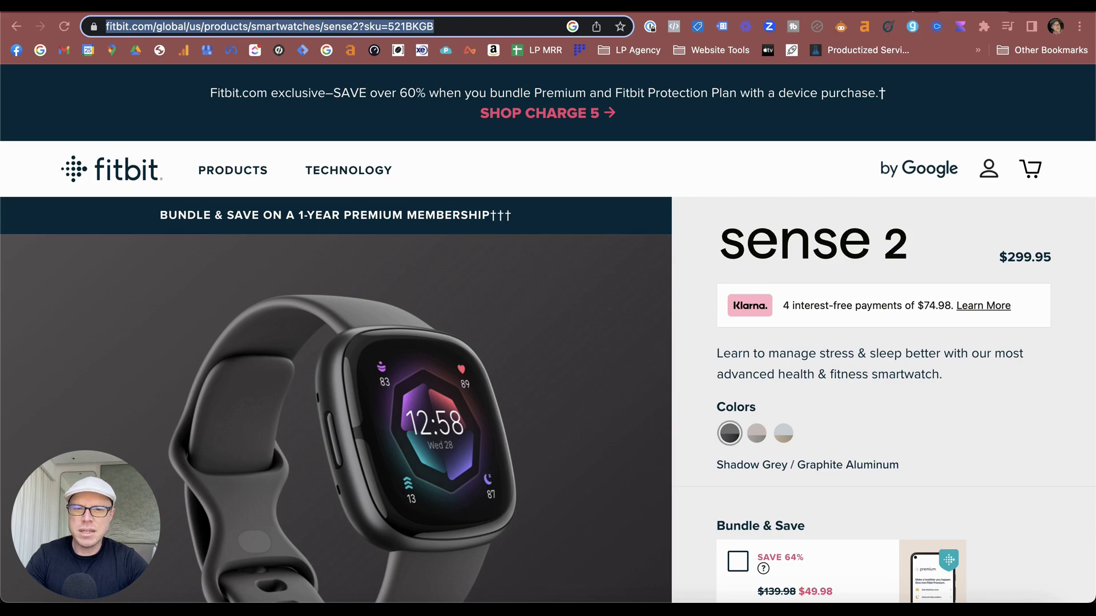
- Bring up the browser tab with the Fitbit Sense 2 product page
right_click(909, 9)
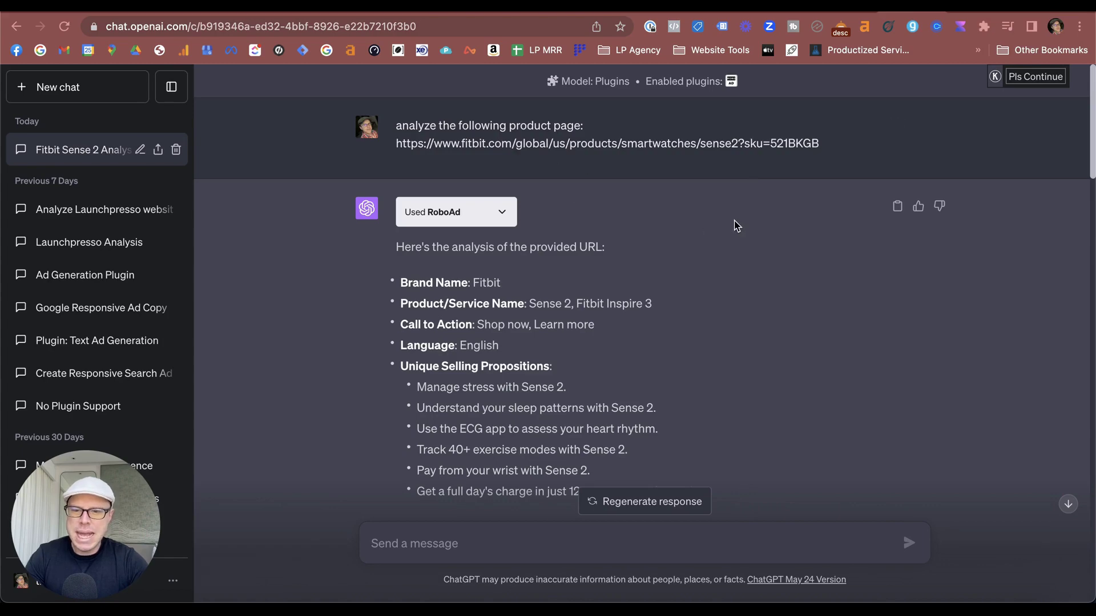
scroll(735, 226, down, 5)
scroll(736, 226, up, 5)
scroll(736, 226, down, 4)
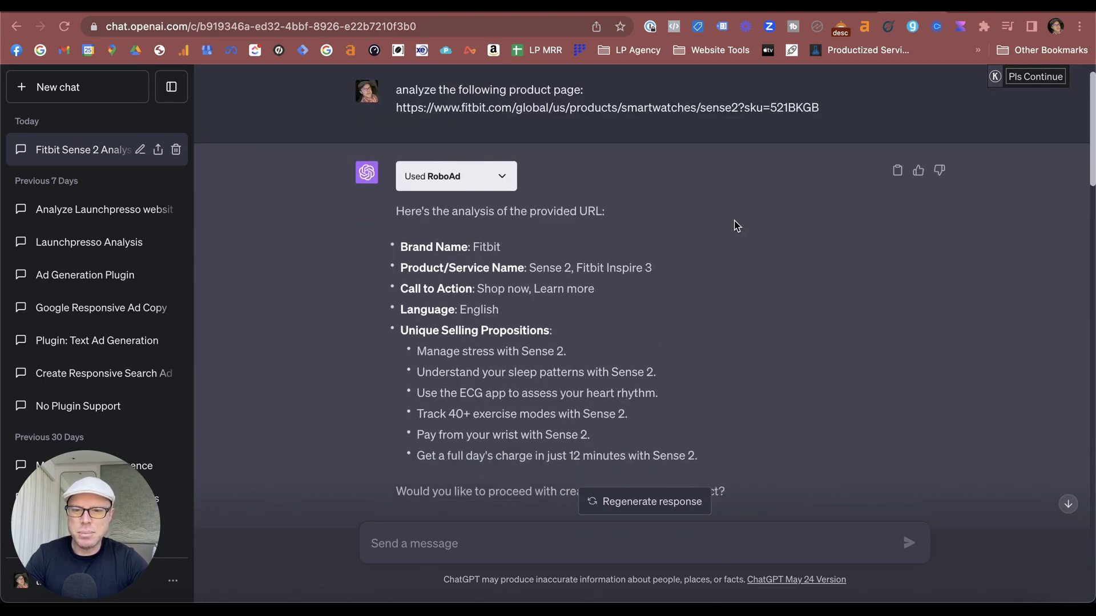
scroll(736, 226, down, 3)
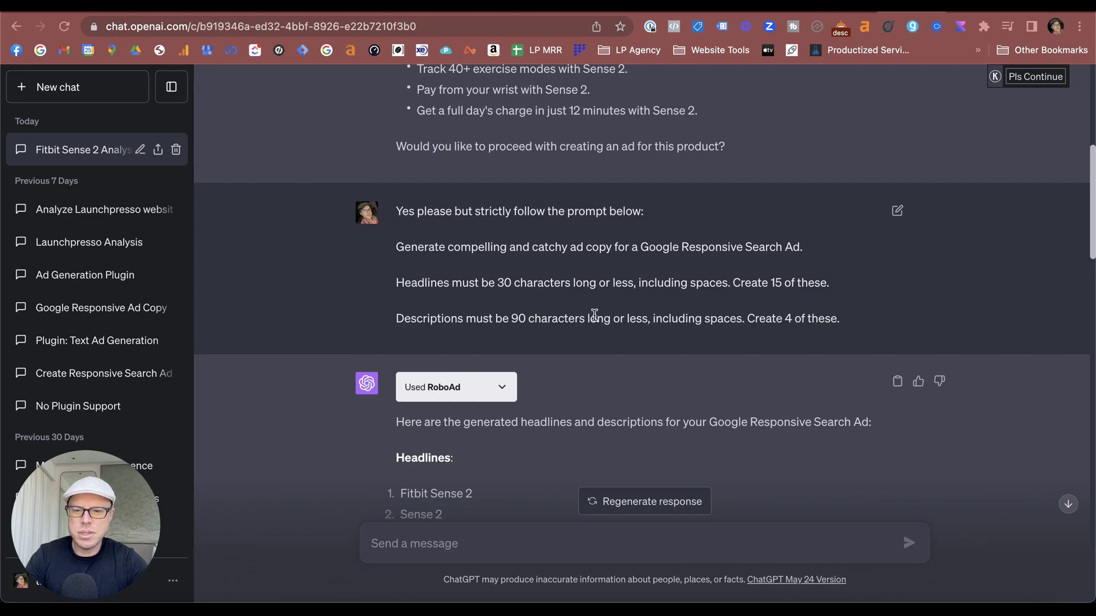
scroll(685, 307, down, 5)
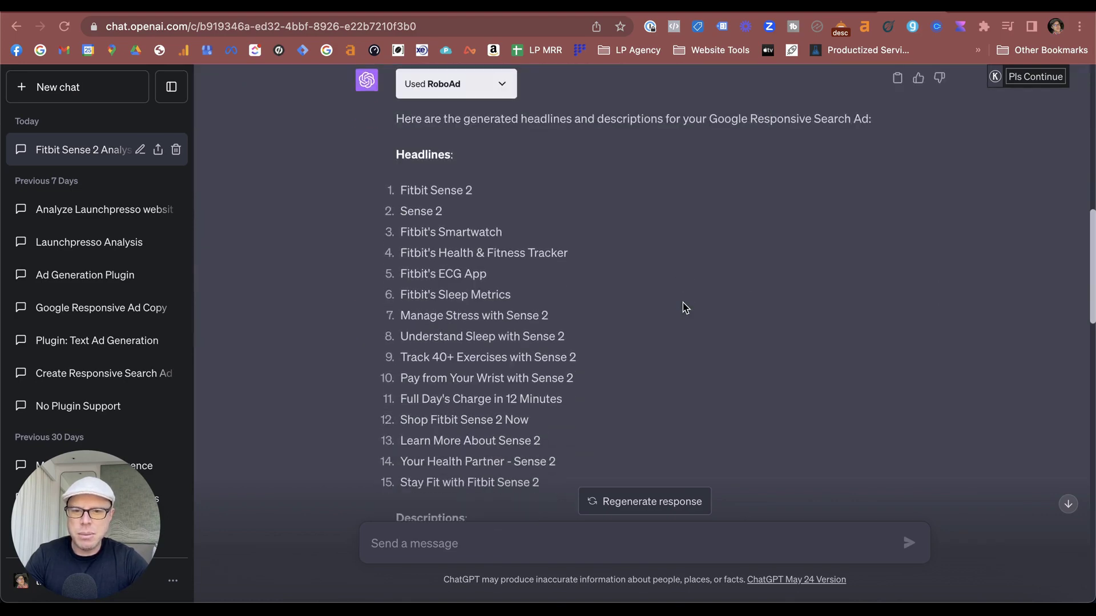
scroll(684, 307, down, 12)
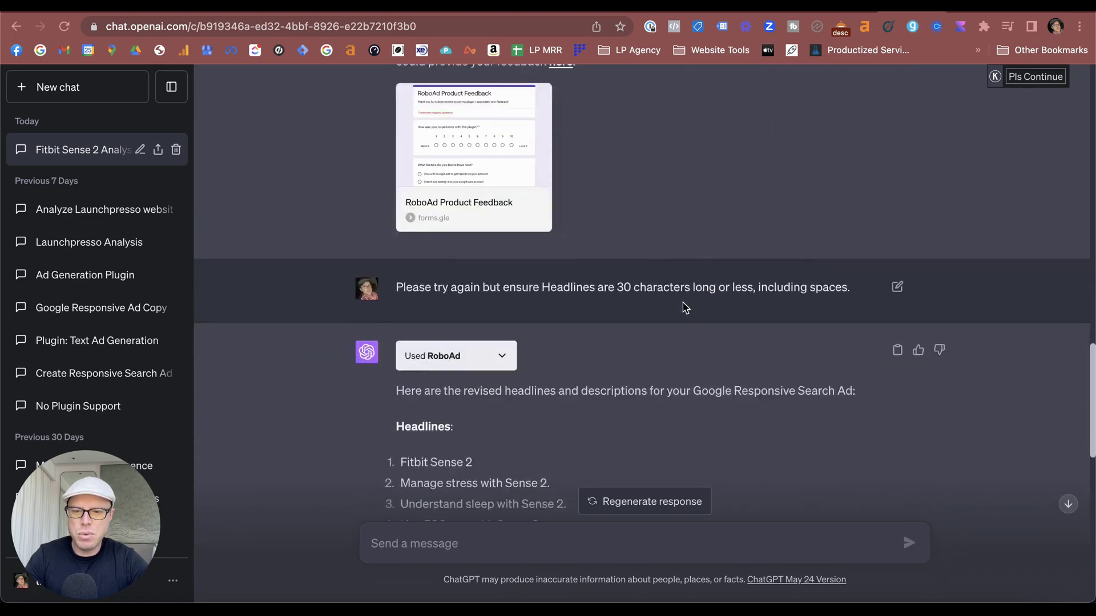
scroll(685, 307, down, 3)
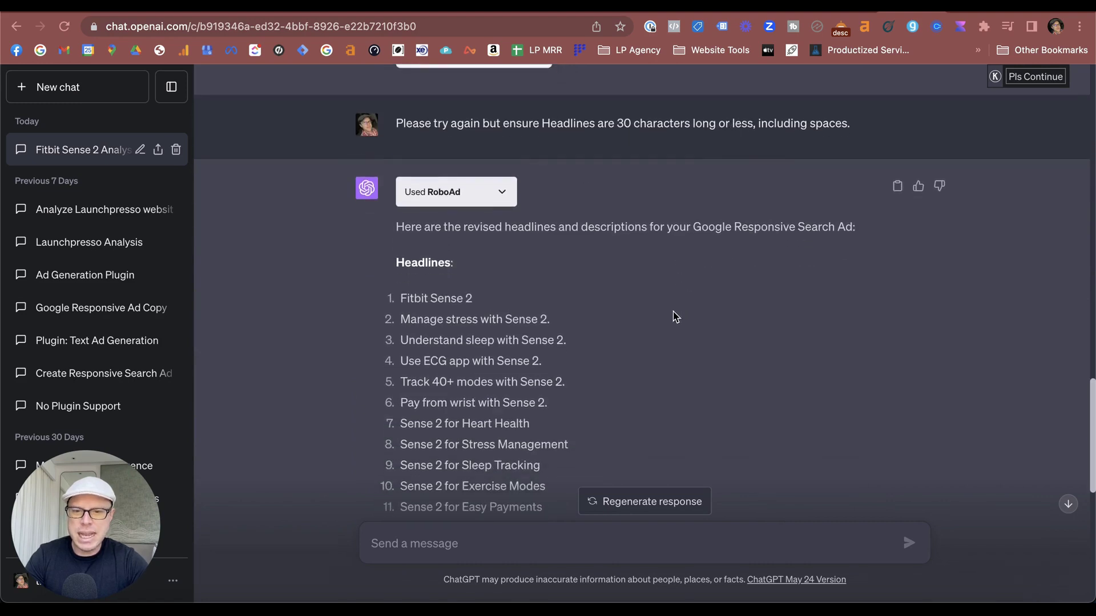
scroll(650, 217, down, 1)
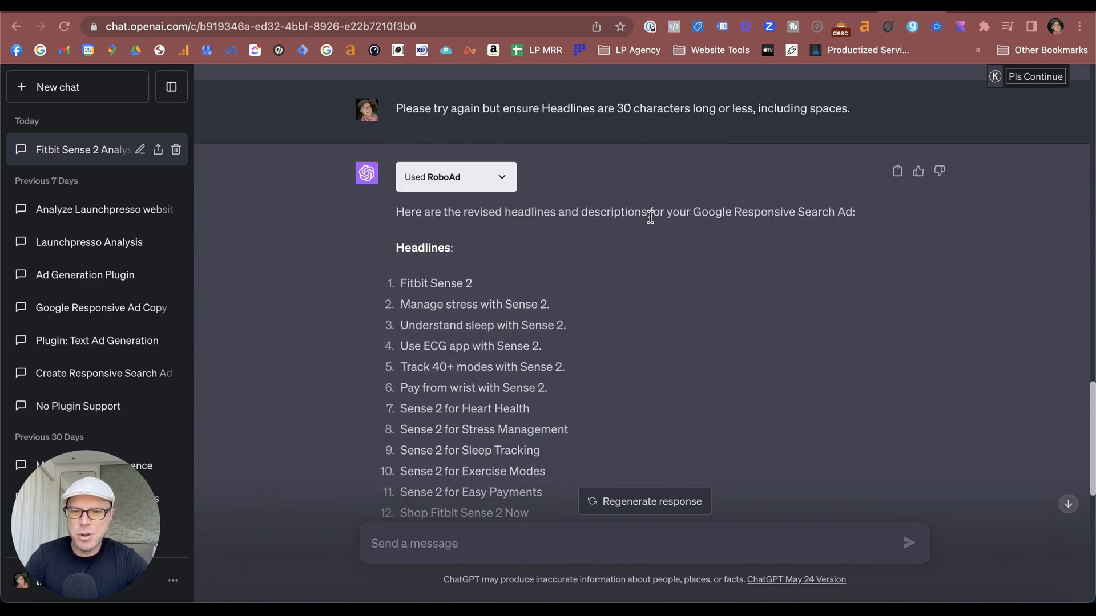
scroll(650, 217, down, 8)
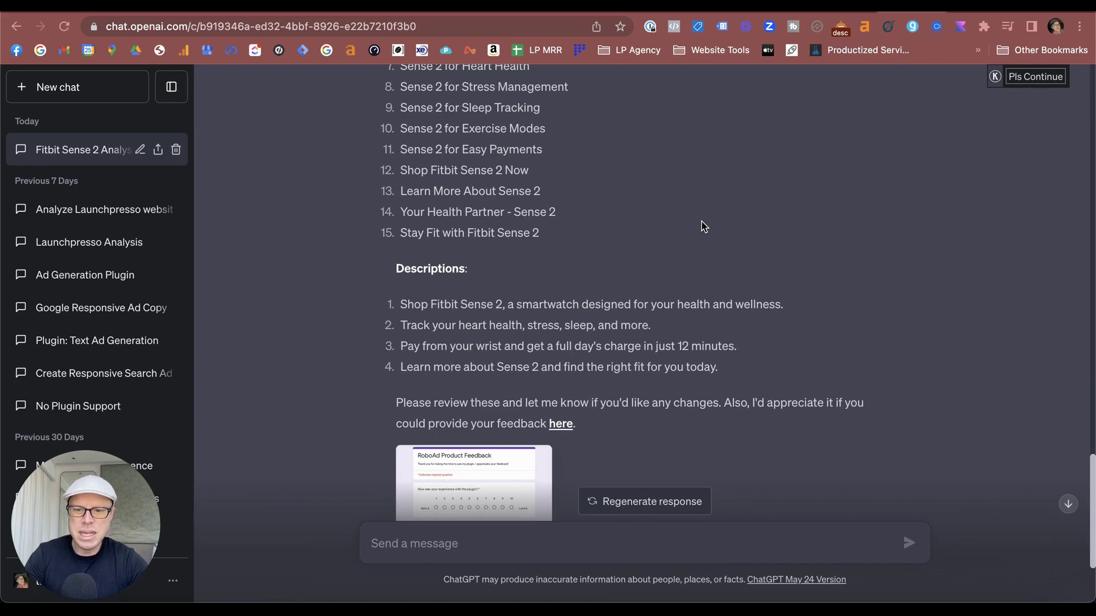
scroll(702, 221, up, 4)
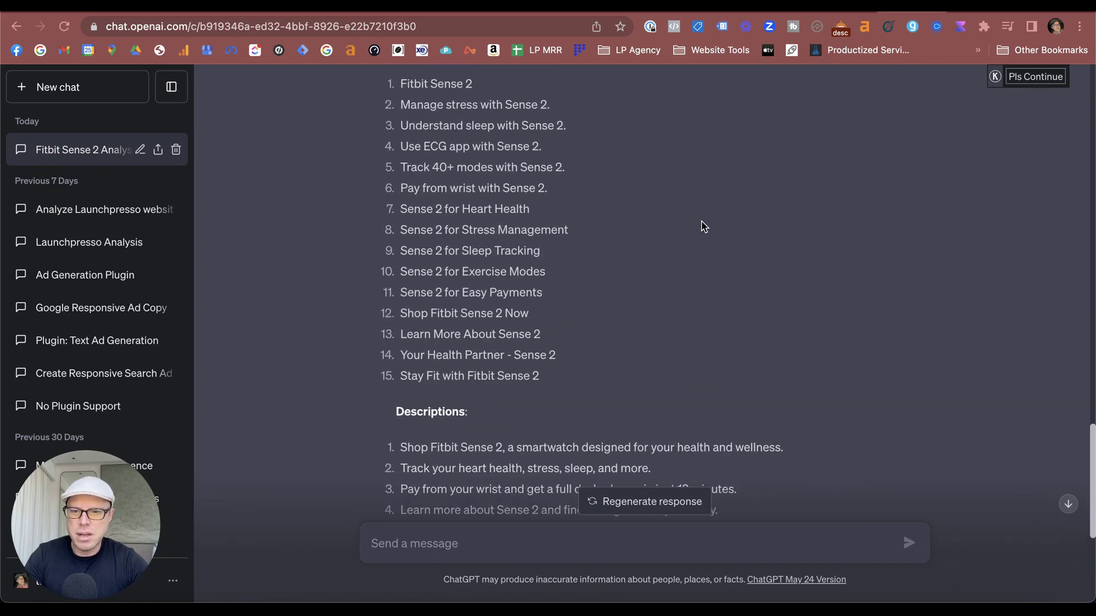
scroll(701, 221, up, 2)
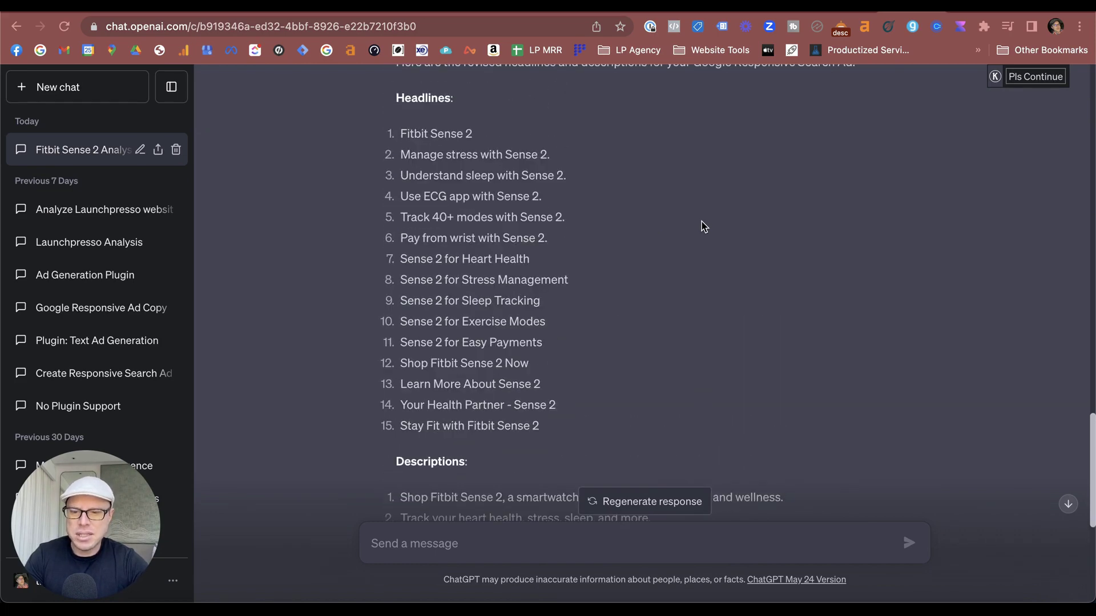
scroll(701, 222, up, 20)
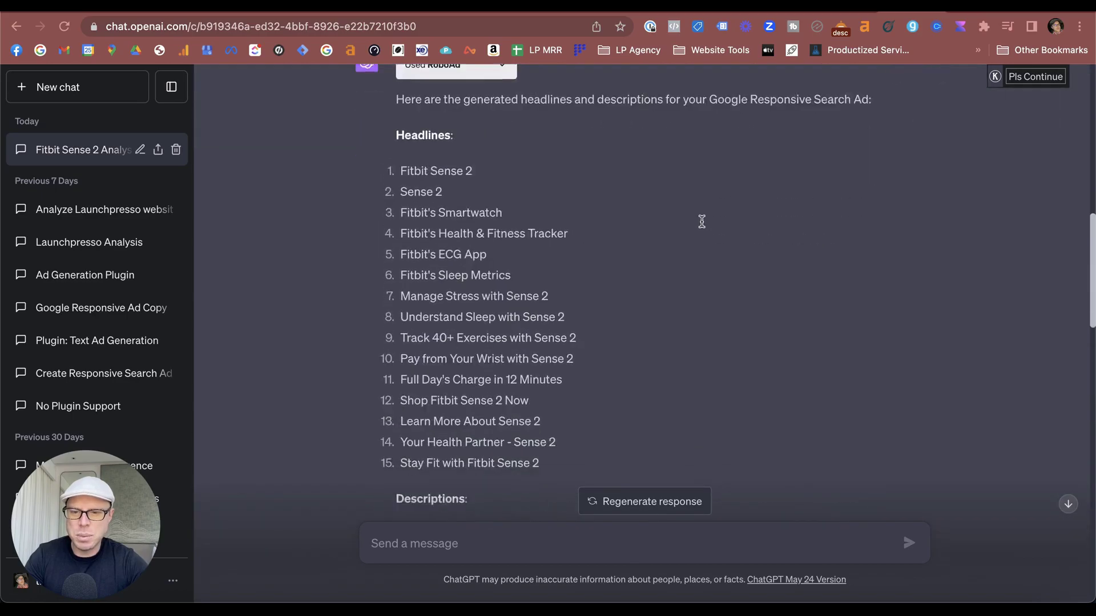